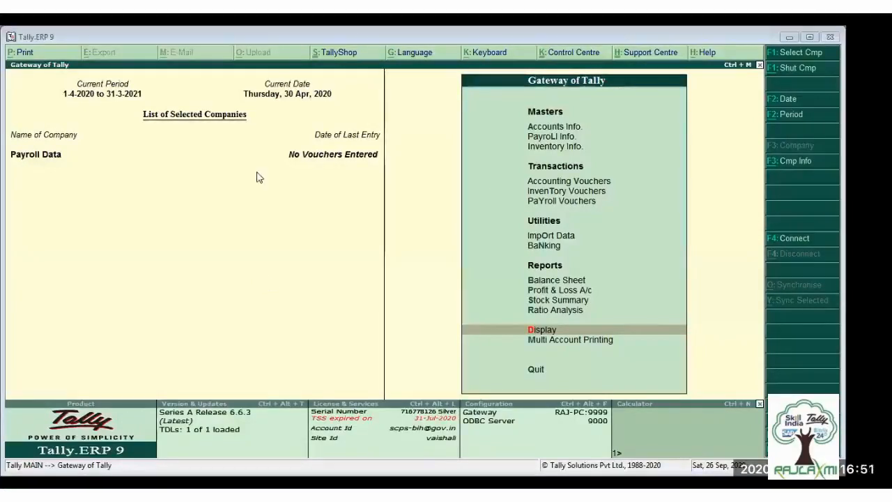
- Review the company's accounting features, including the payroll and cost centre settings, and accept the screen
key("F11")
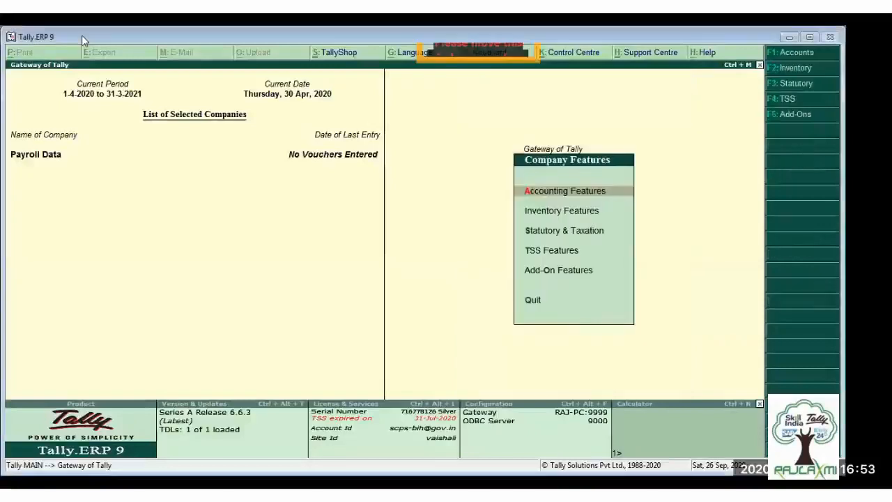
key("Return")
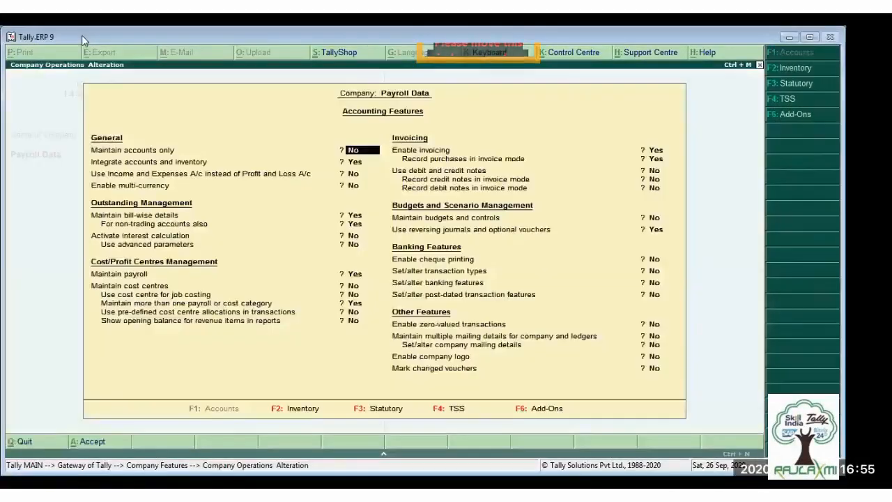
key("Down")
key("Down")
key("Down")
key("Down")
key("Down")
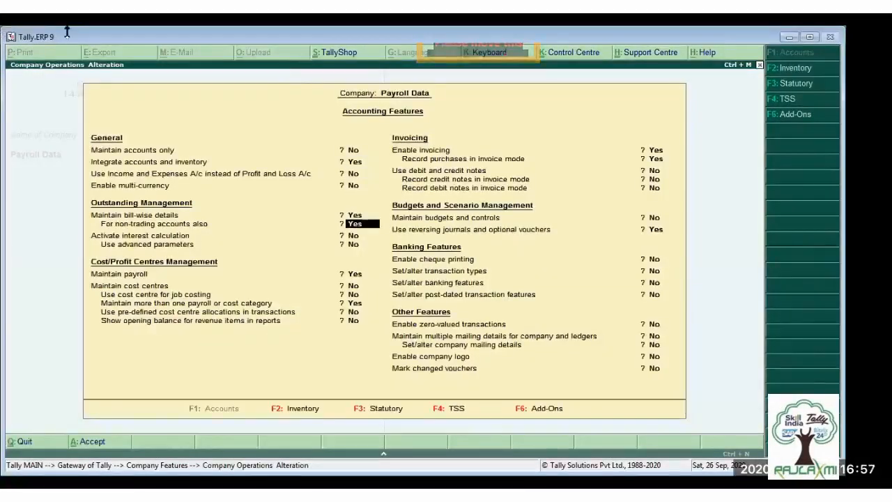
key("Down")
key("Down")
key("Down")
key("Down")
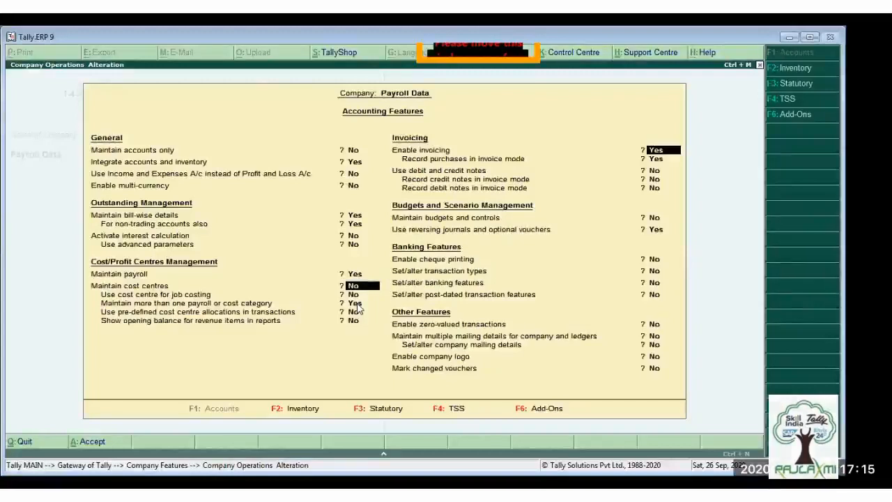
key("Return")
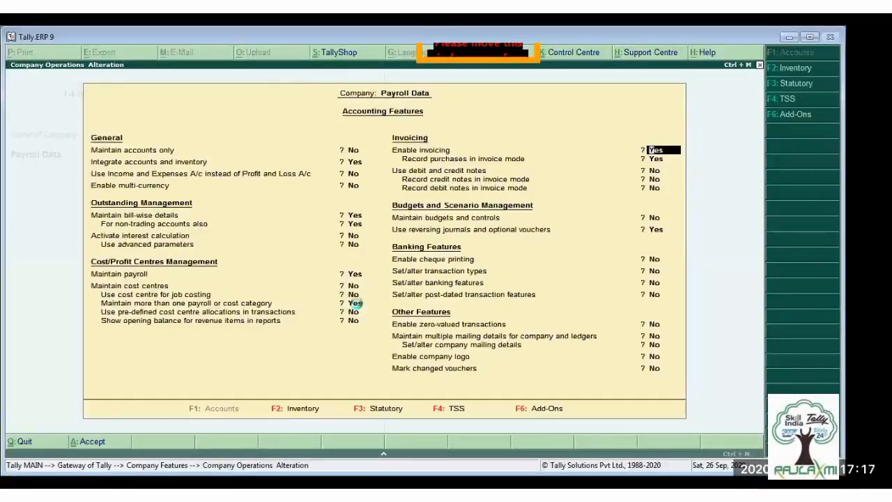
key("ctrl+a")
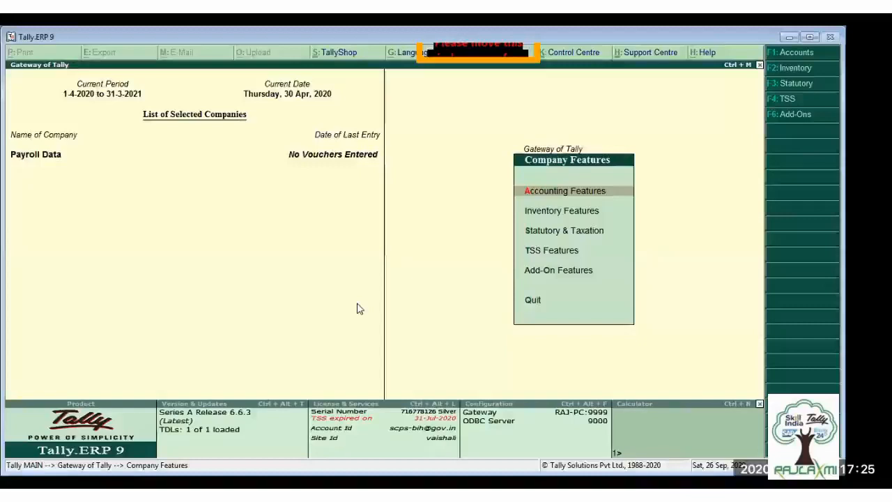
- Examine the payroll statutory details form in the company's Statutory & Taxation features, then exit without saving
key("Down")
key("Down")
key("Return")
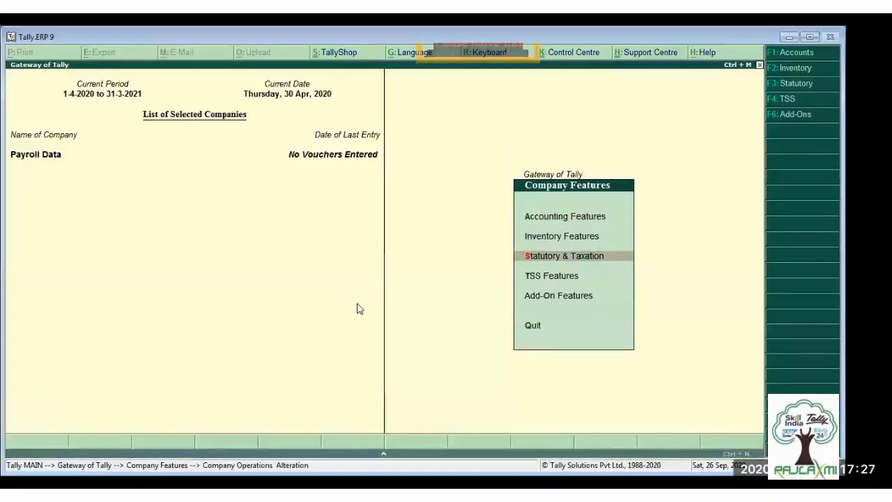
key("Return")
key("Return")
key("Return")
key("Return")
key("Return")
key("Return")
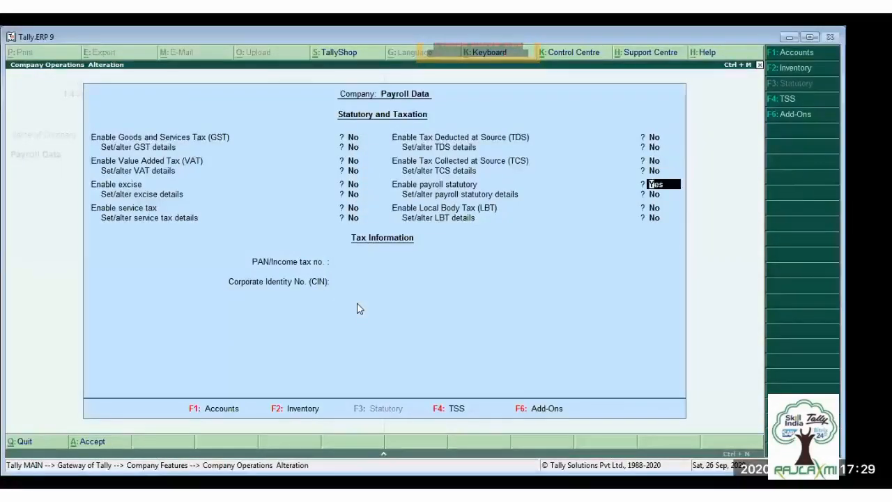
key("Return")
key("y")
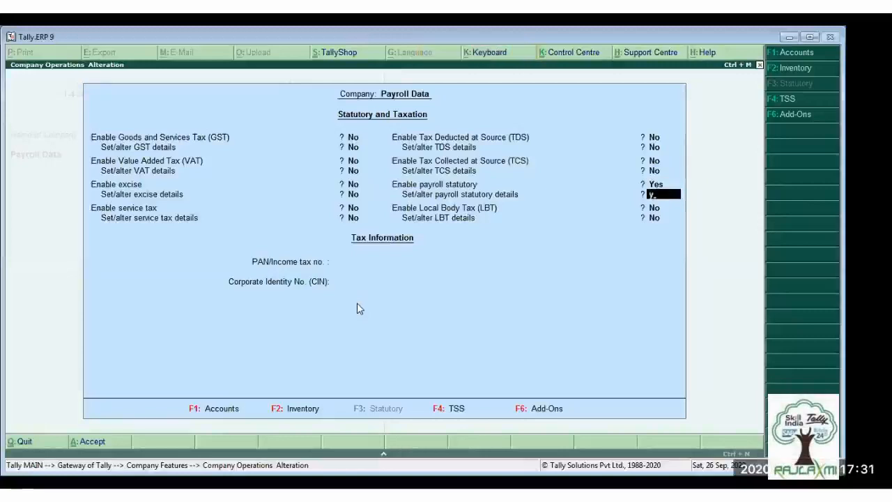
key("Return")
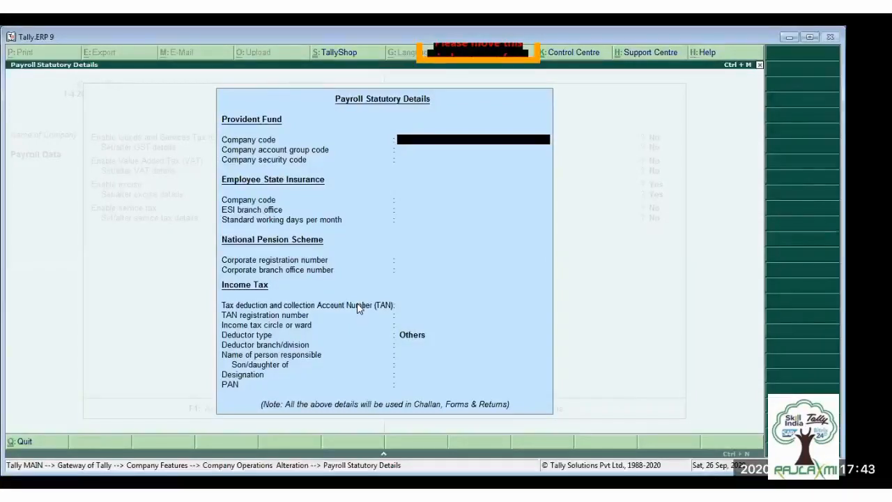
key("Escape")
key("y")
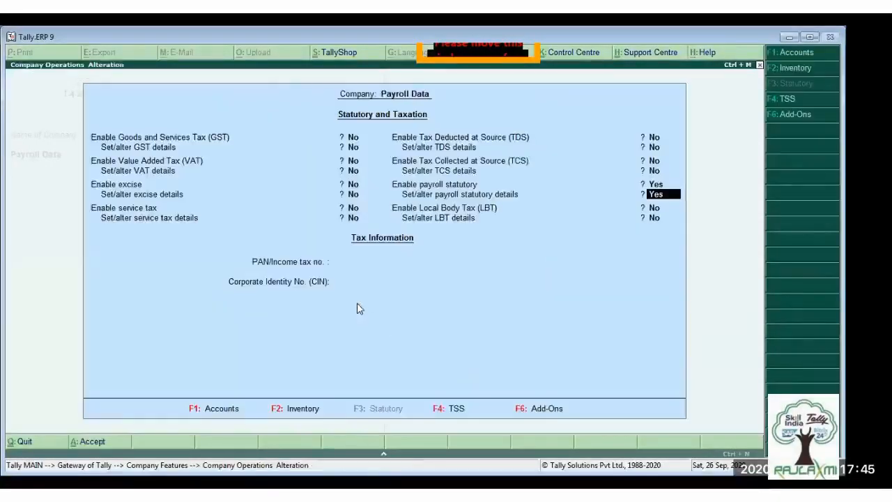
key("Escape")
key("y")
key("Escape")
key("Escape")
key("Escape")
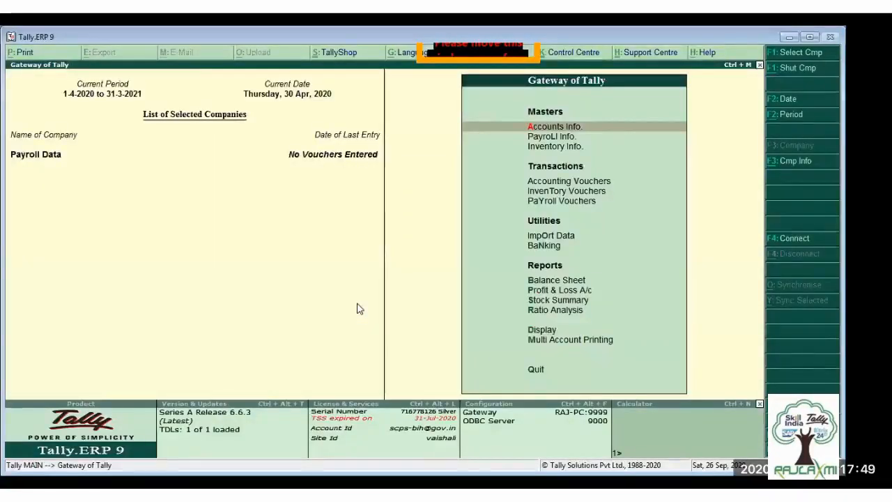
key("Up")
key("Down")
key("Down")
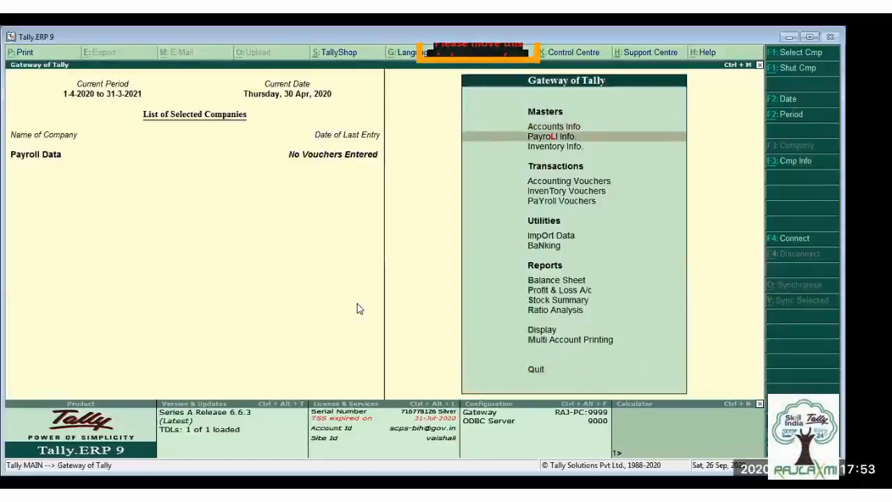
key("Up")
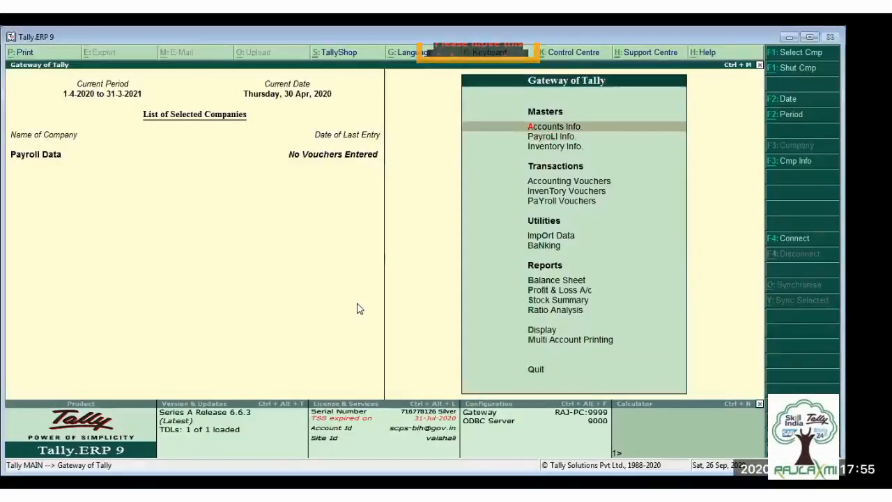
key("Down")
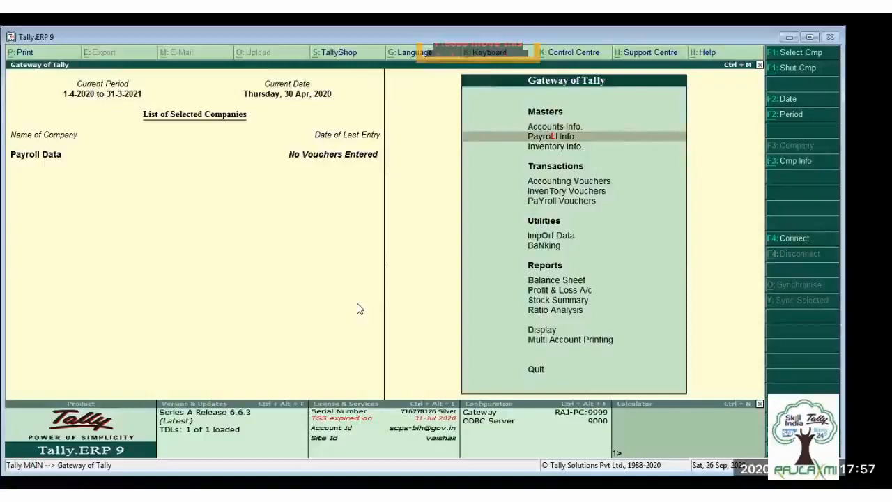
key("Down")
key("Down")
key("Down")
key("Down")
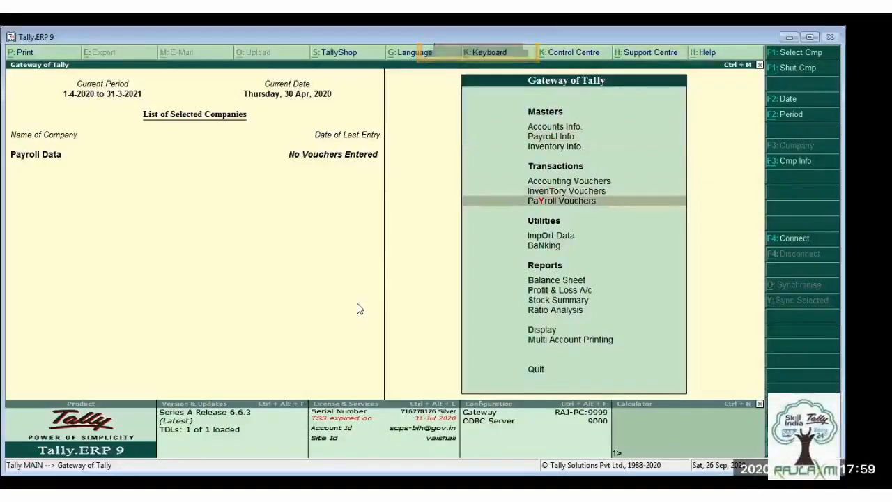
key("Up")
key("Up")
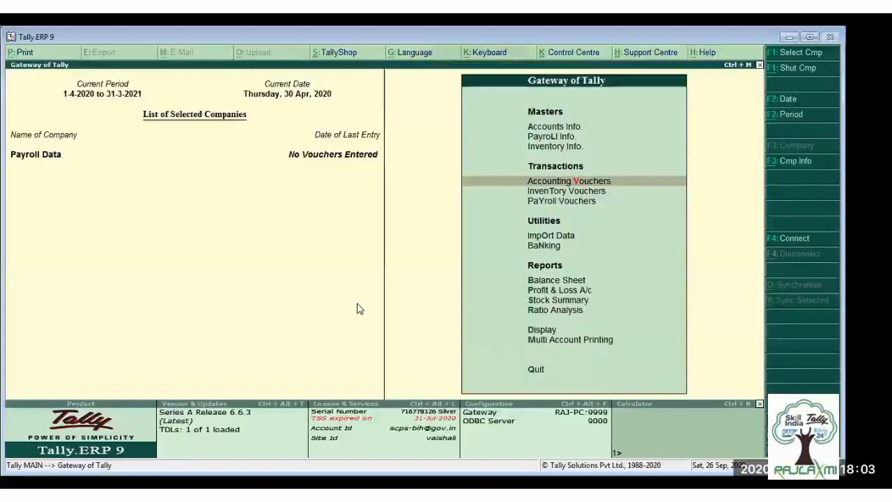
- Open the master record of the employee in the Mumbai category's Admin group for alteration, review it and close it
key("l")
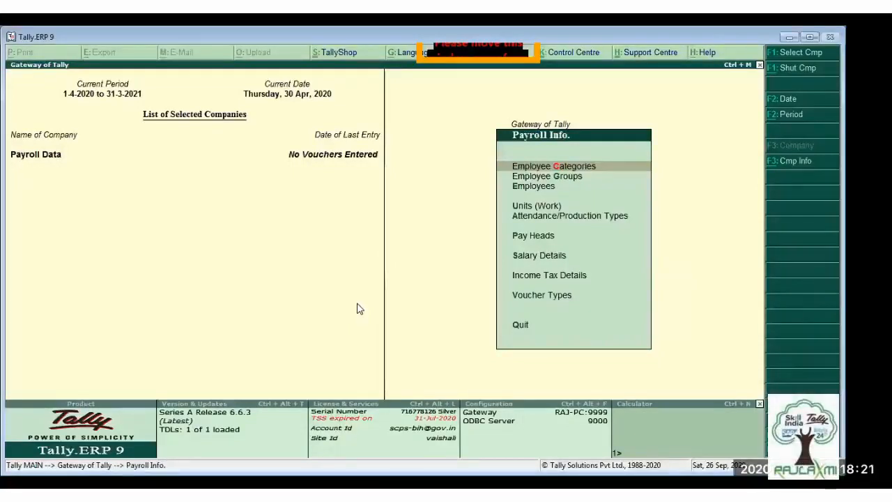
key("Down")
key("Down")
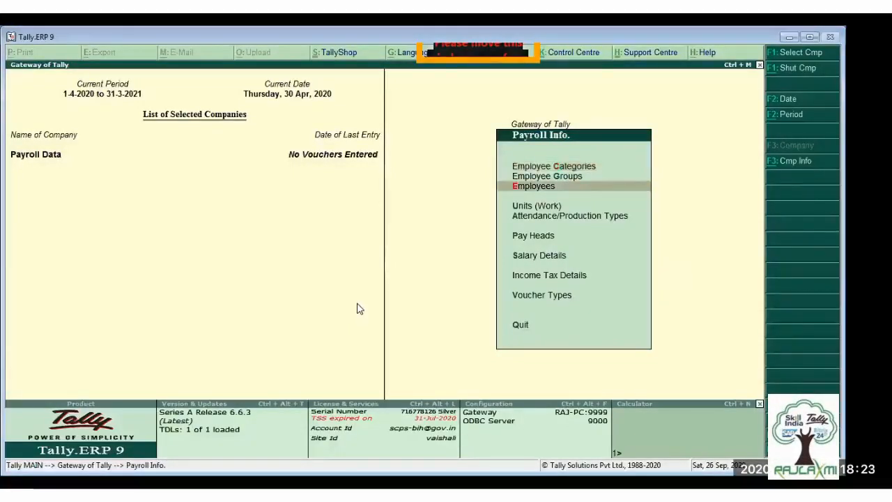
key("Return")
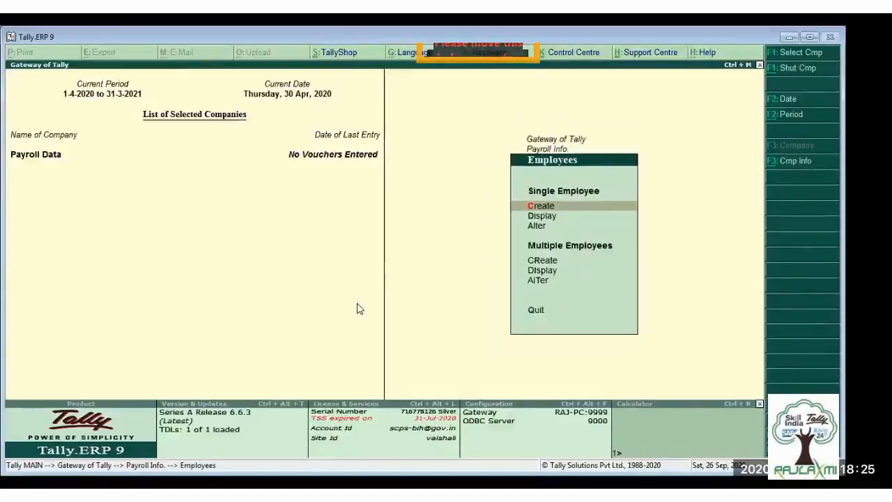
key("a")
key("Return")
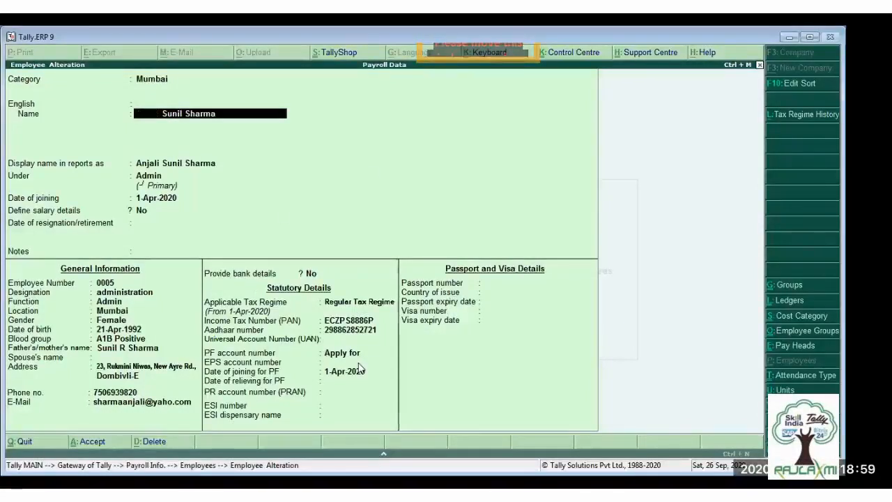
key("Escape")
key("Escape")
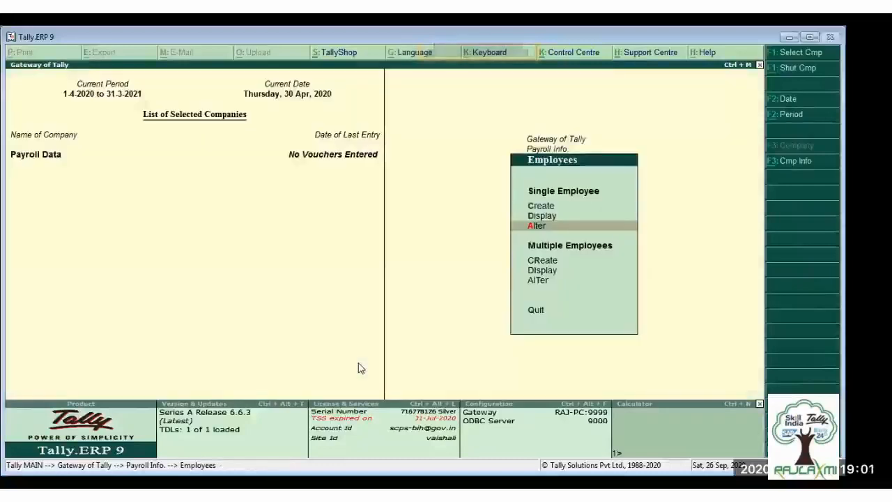
key("Escape")
- Open the Delhi and Kolkata employee categories for alteration, review their allocation settings and accept them as they are
key("Up")
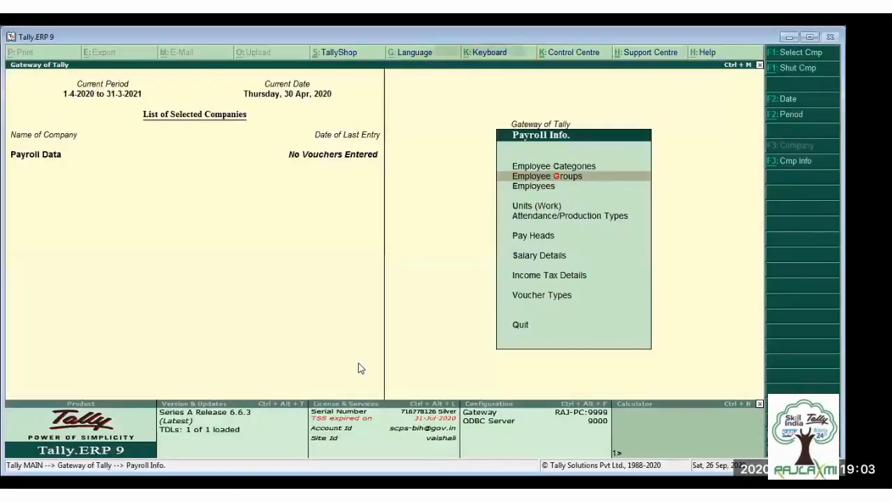
key("Up")
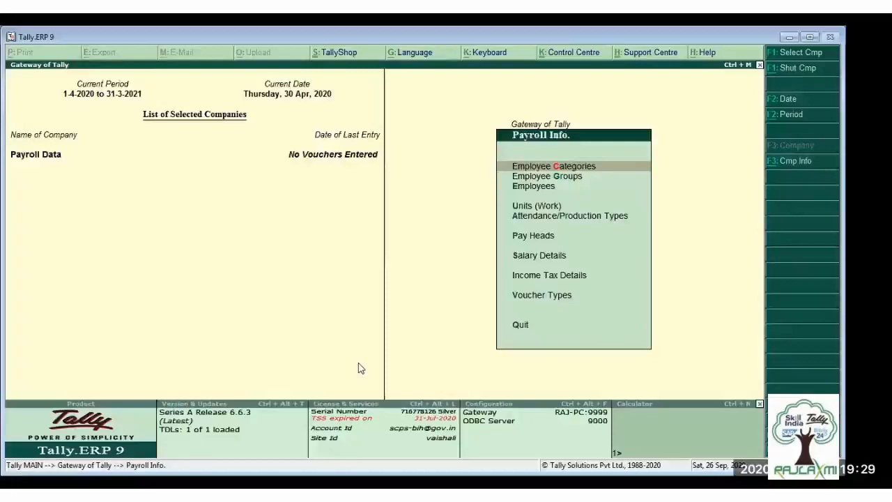
key("Down")
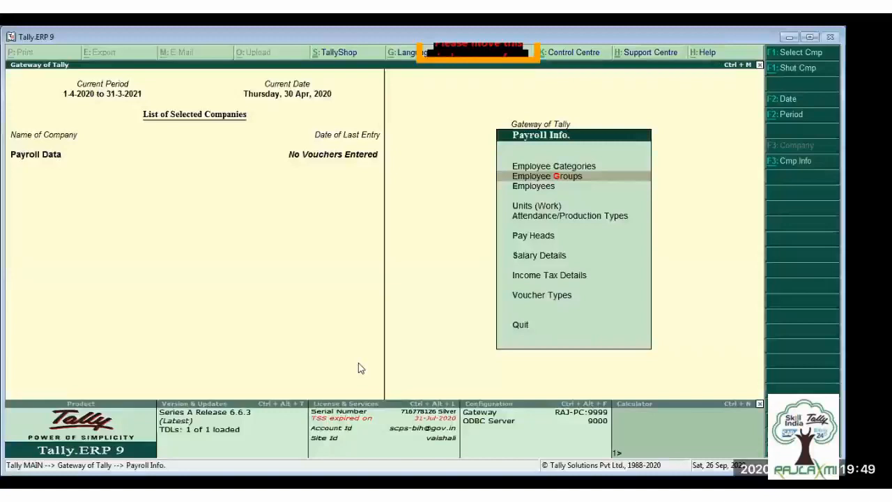
key("Up")
key("Return")
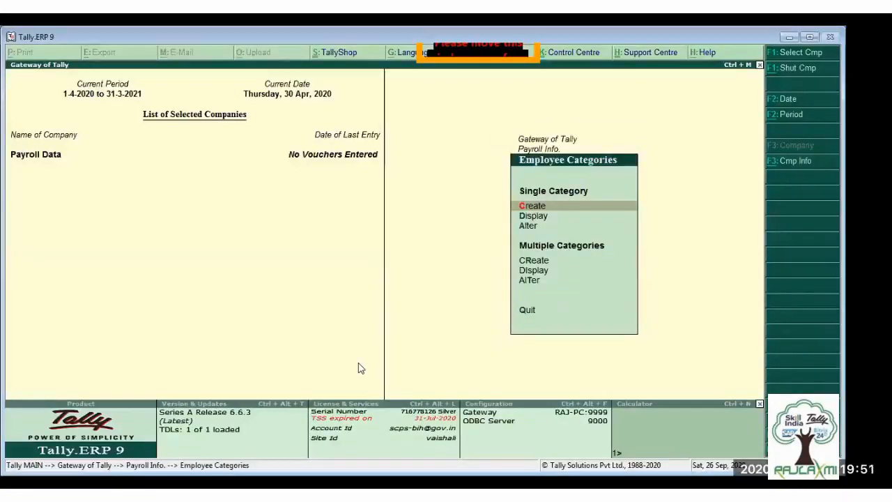
key("a")
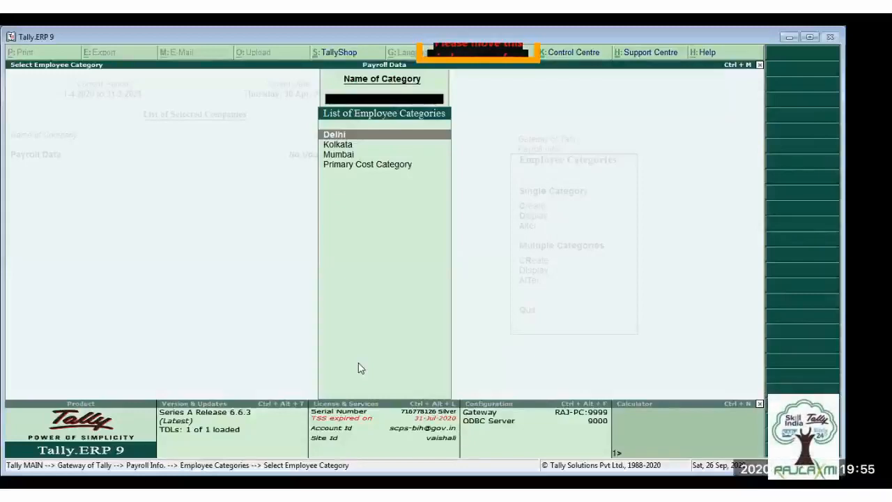
key("Return")
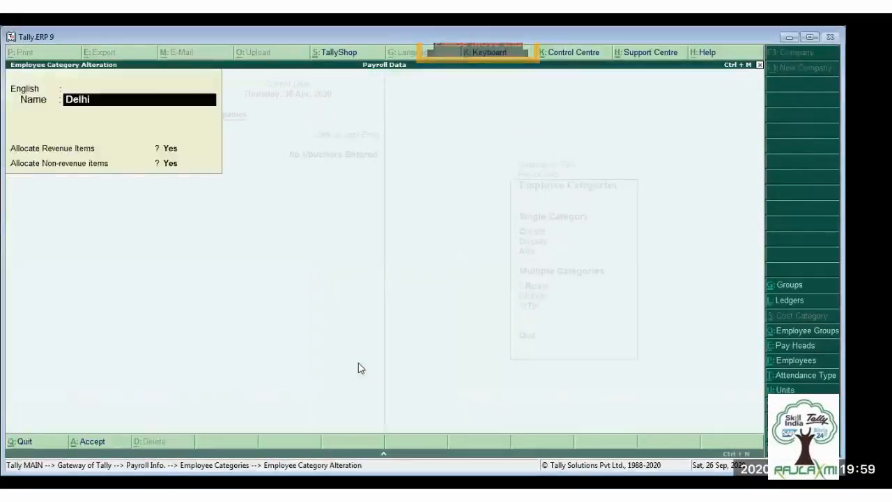
key("ctrl+a")
key("Return")
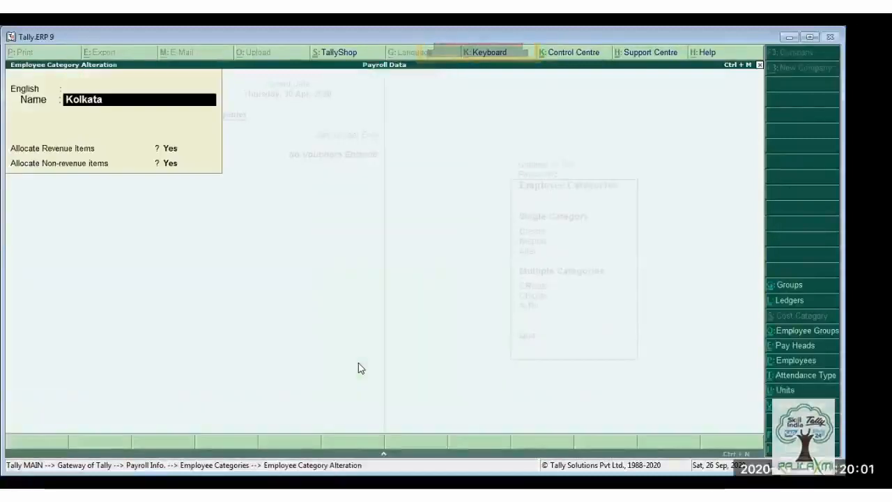
key("ctrl+a")
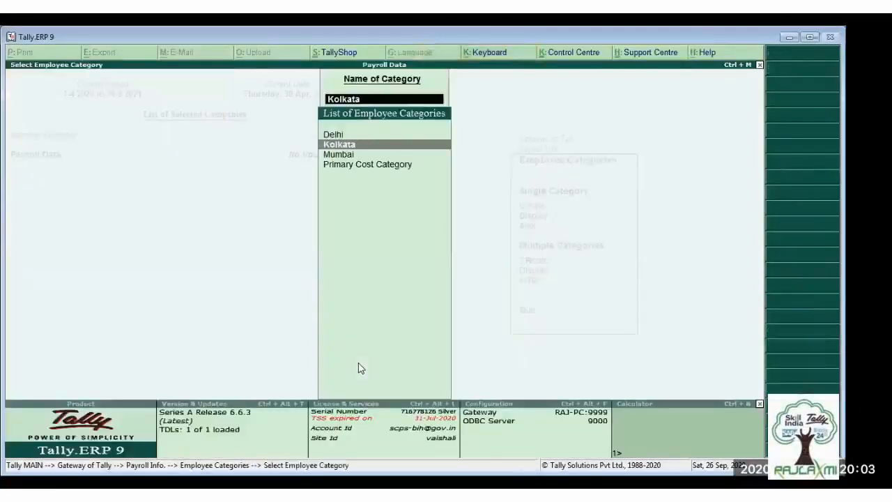
key("Escape")
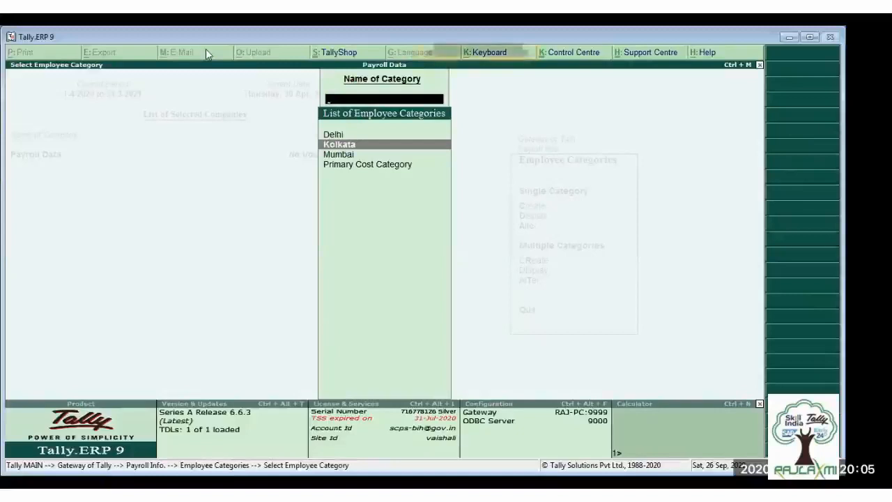
key("Escape")
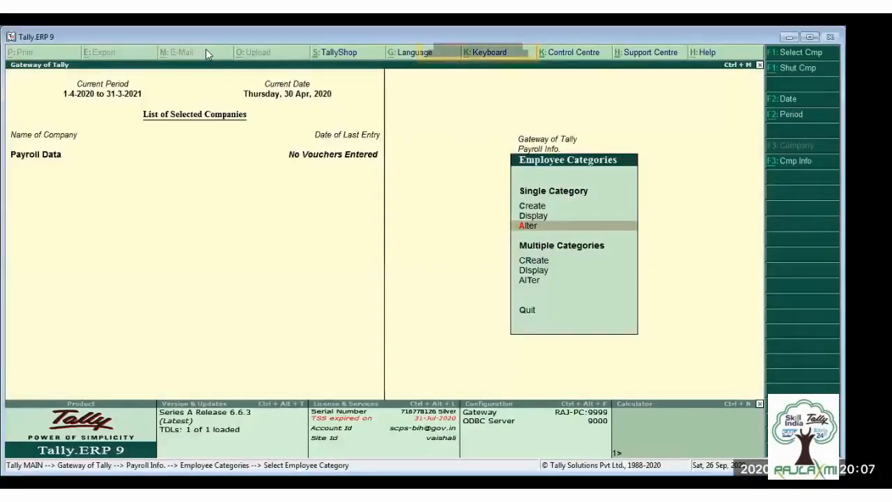
key("Escape")
- View the list of existing employee groups with their categories, then return to Payroll Info
key("g")
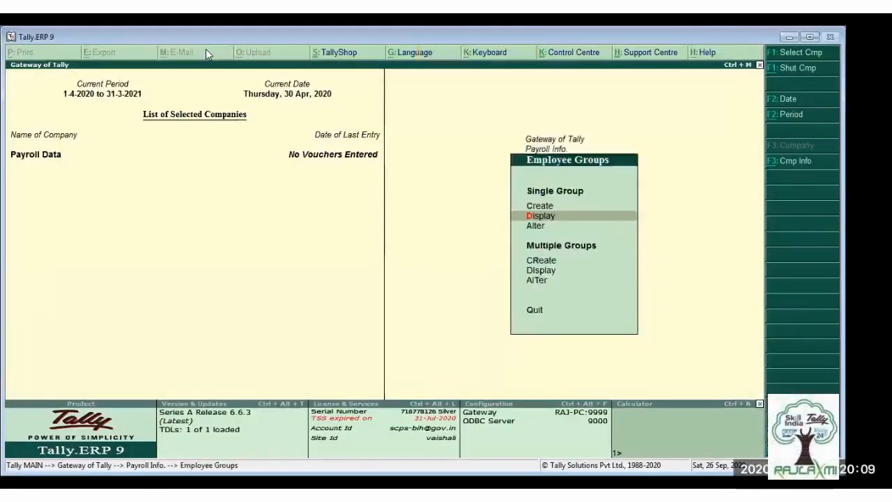
key("Return")
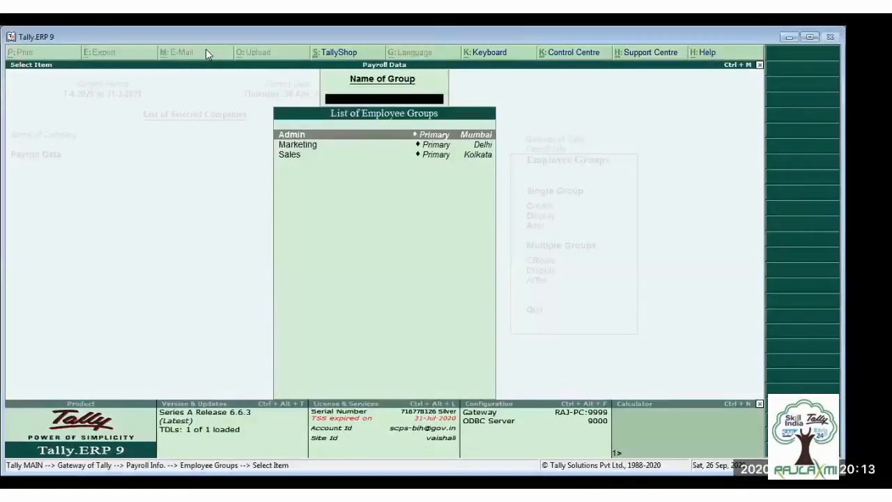
key("Escape")
key("Escape")
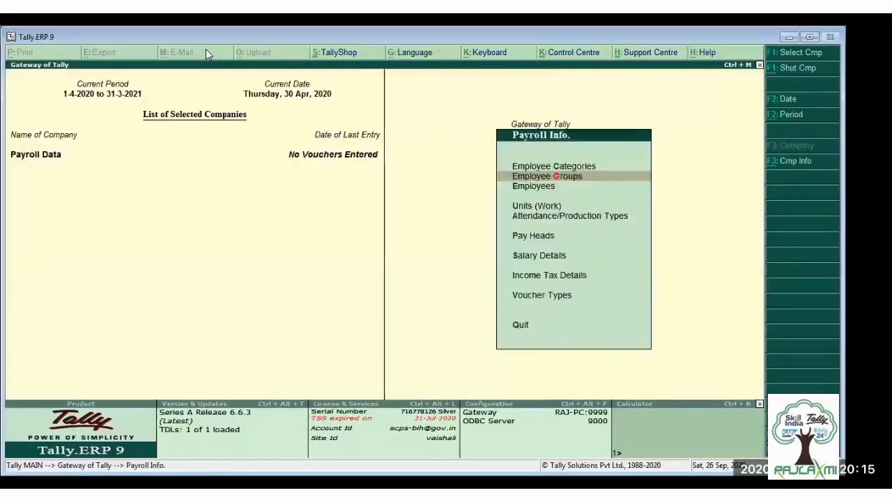
- Open the Hrs work unit for alteration, review its symbol, formal name and decimal places, and exit without changes
key("Down")
key("Down")
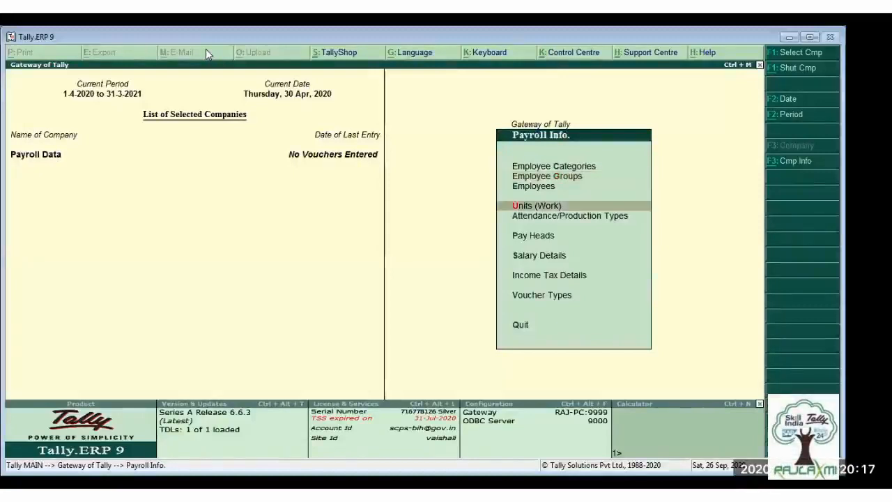
key("Return")
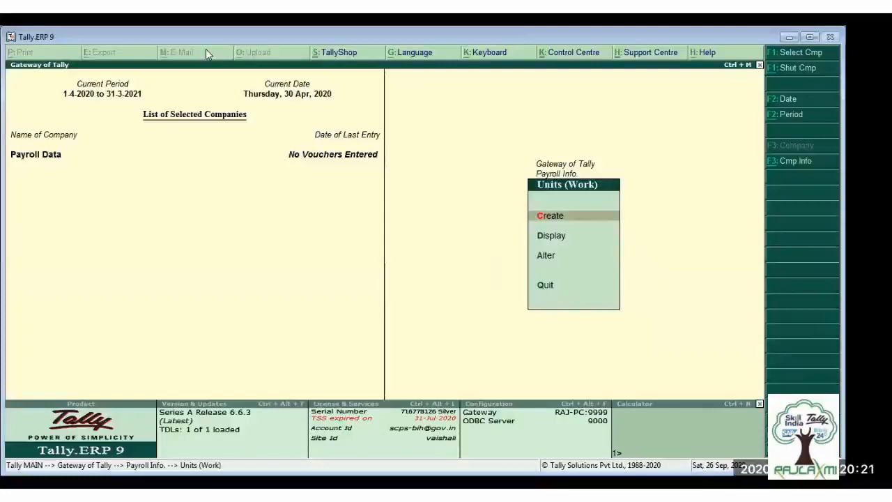
key("Down")
key("Down")
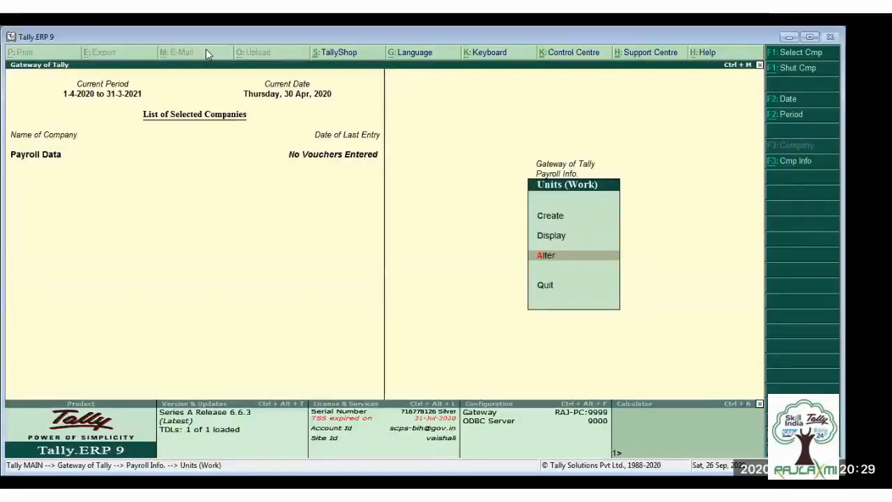
key("Return")
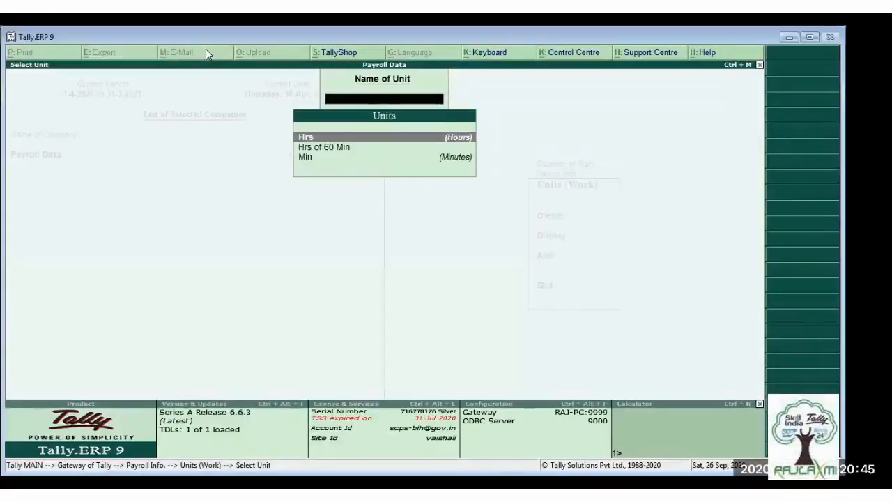
key("Down")
key("Up")
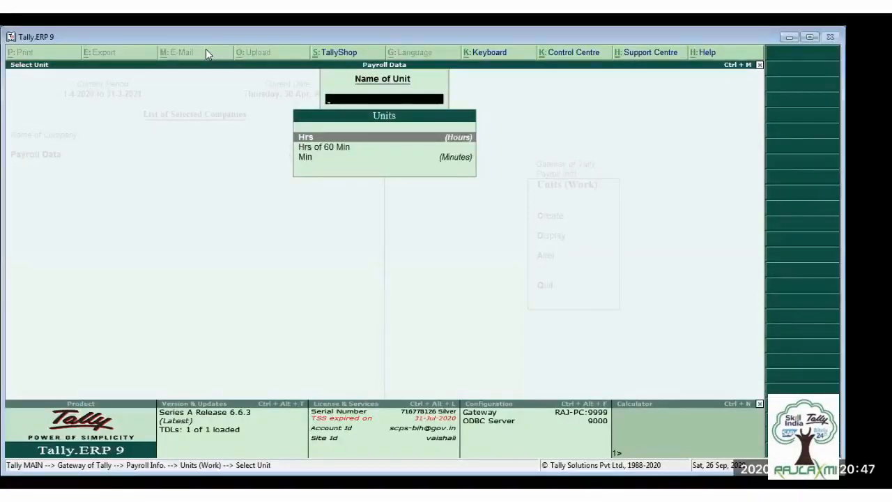
key("Return")
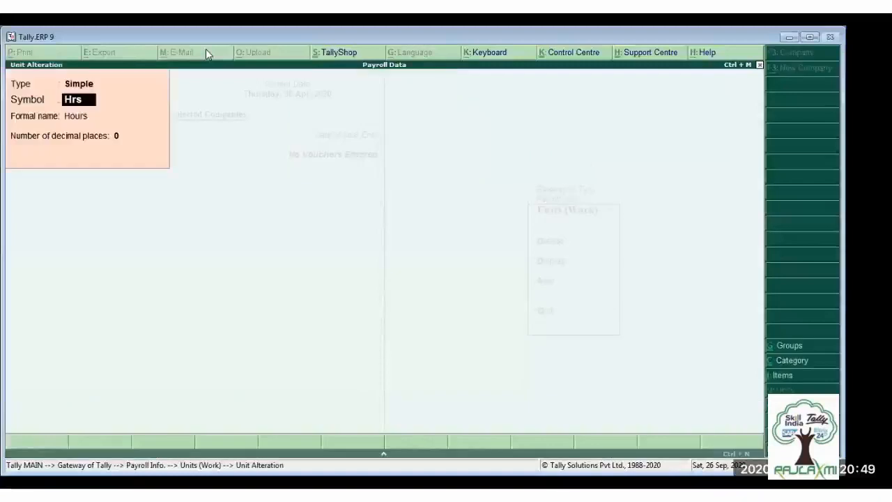
key("Escape")
- Review the Min unit and the compound Hrs of 60 Min unit in alteration mode, then return to Payroll Info
key("Down")
key("Down")
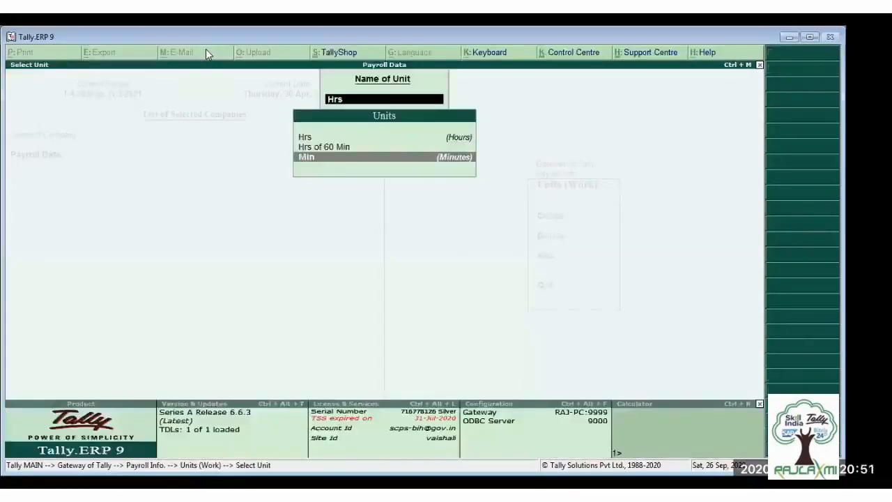
key("Return")
key("Escape")
key("Up")
key("Return")
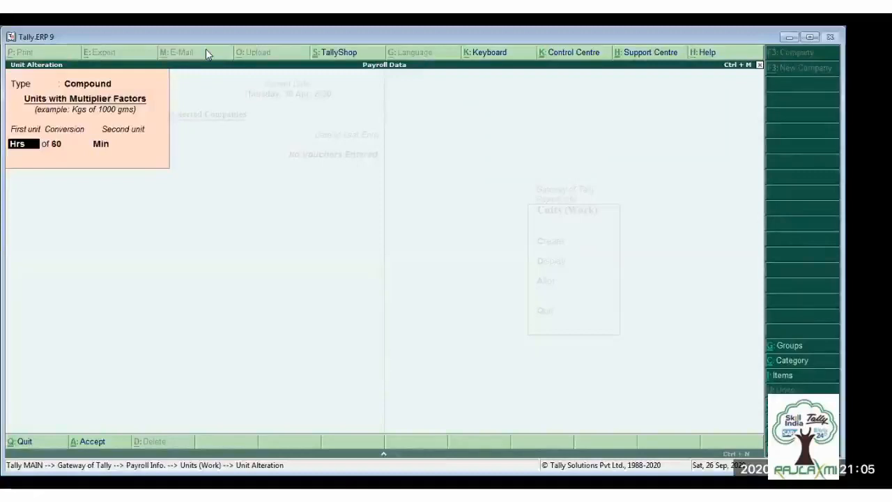
key("Escape")
key("y")
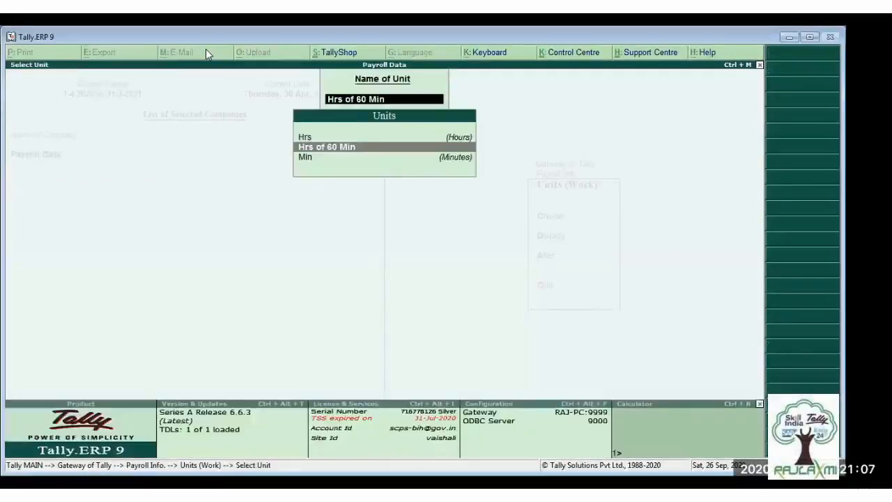
key("Escape")
key("Escape")
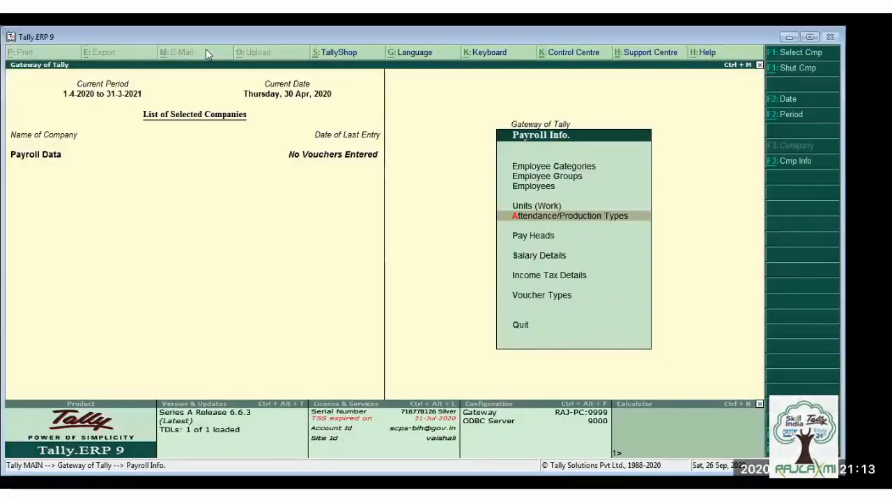
- Review the attendance/production types, open Overtime to check its attendance type and unit, then return to Payroll Info
key("Return")
key("Down")
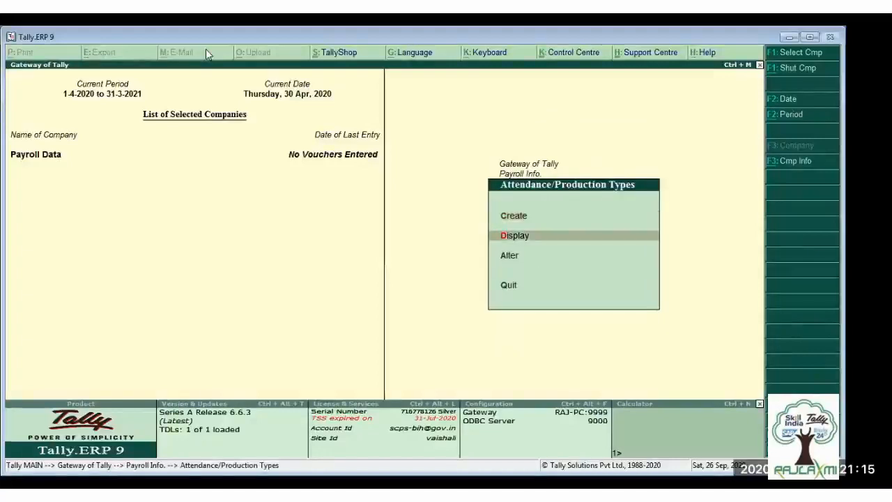
key("Down")
key("Return")
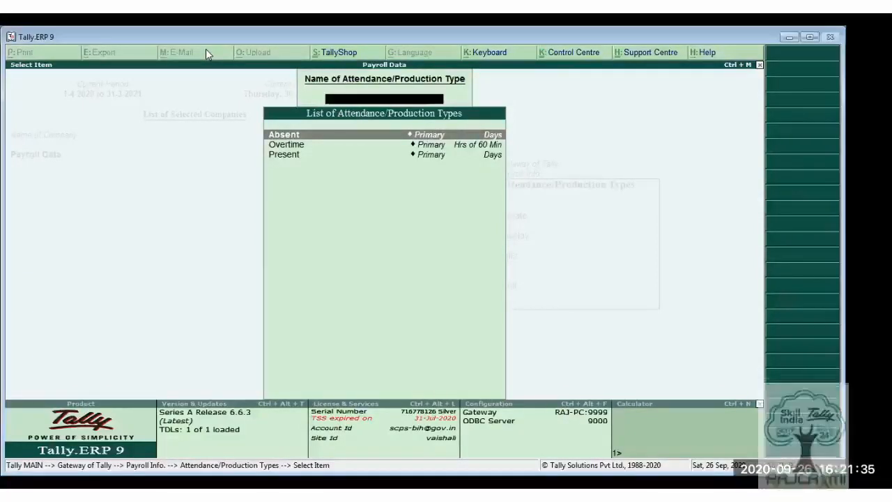
key("Down")
key("Down")
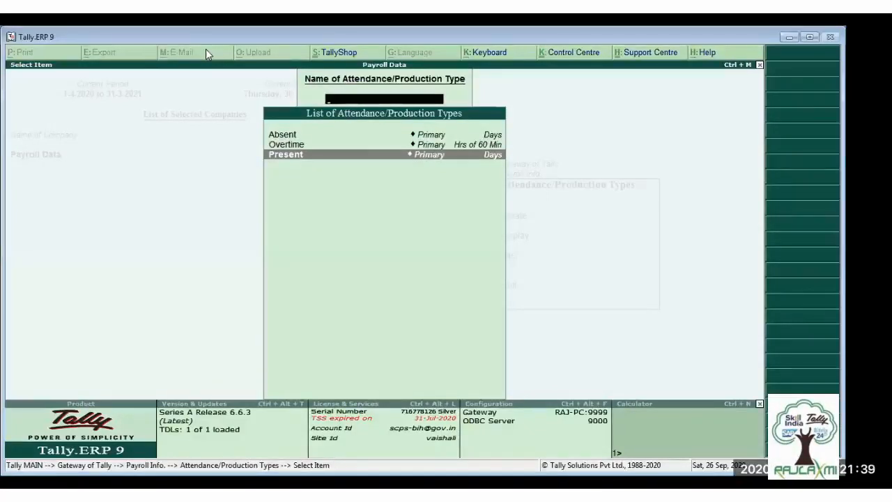
key("Up")
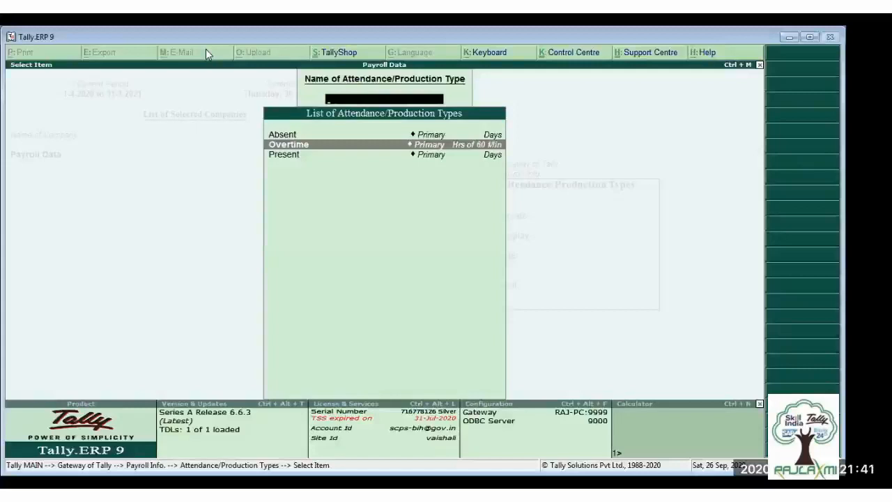
key("Return")
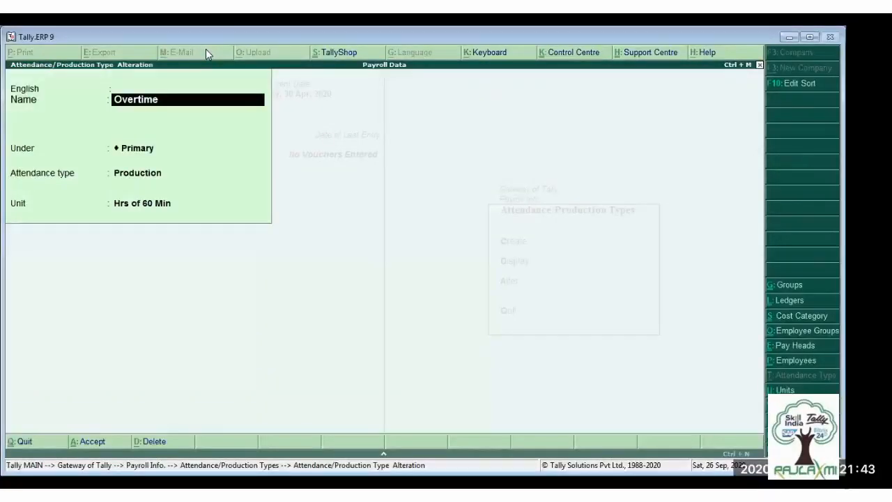
key("Escape")
key("Escape")
key("Escape")
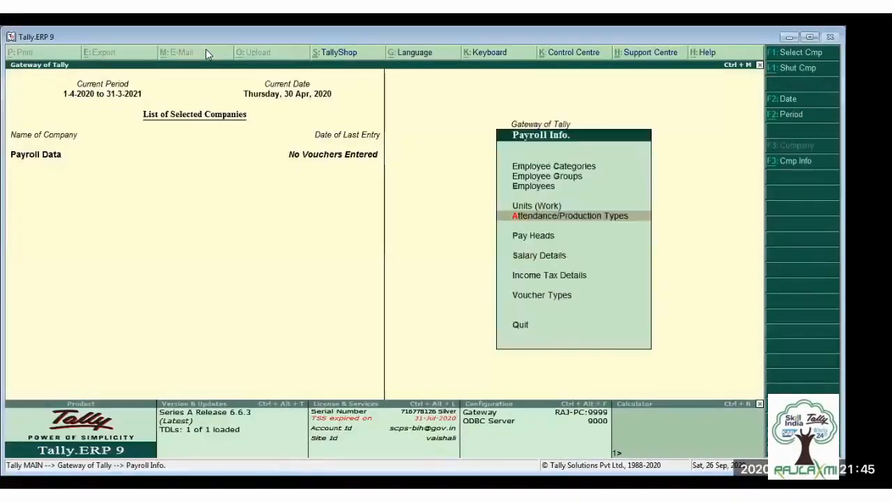
- Open the Basic Pay pay head for alteration, review its pay head type and calculation settings, and quit without changes
key("Down")
key("Return")
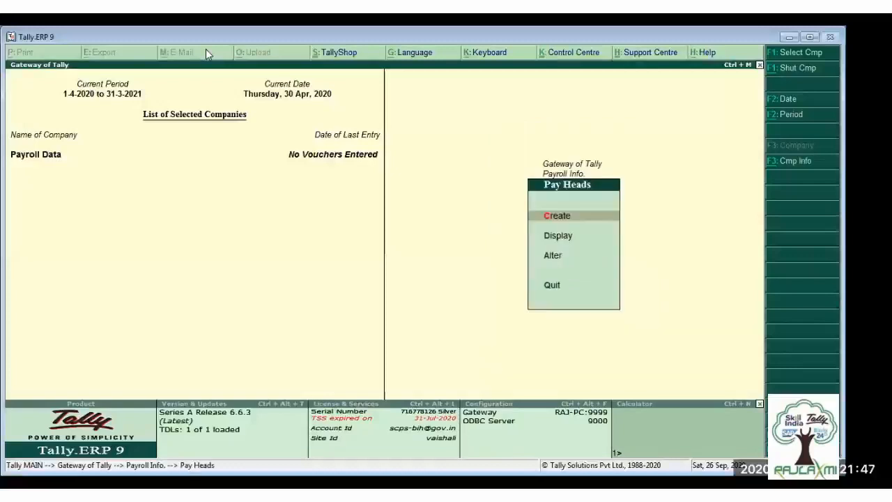
key("Down")
key("Down")
key("Return")
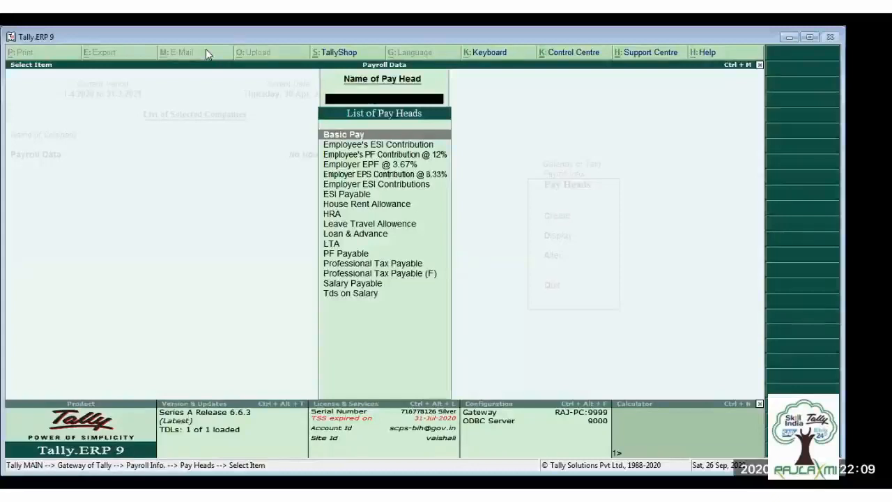
key("Return")
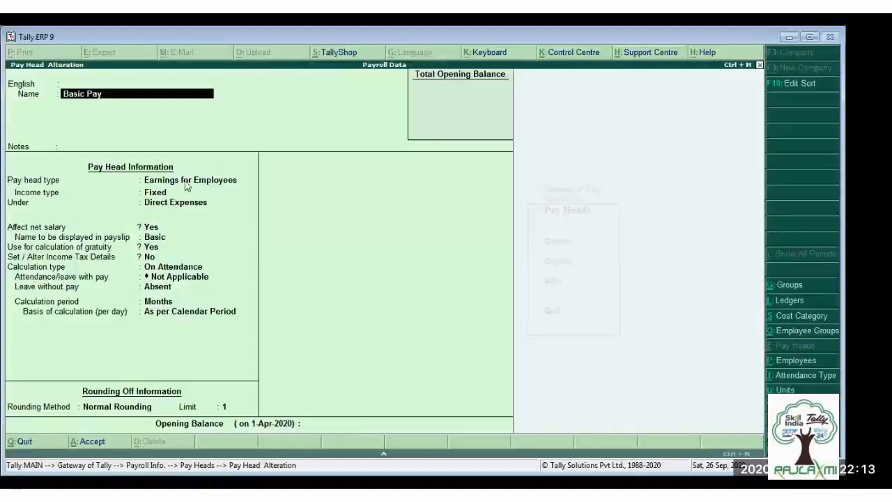
key("Escape")
key("Return")
- Examine the list of pay heads from the ESI and PF contributions through Salary Payable, then return to Payroll Info
key("Down")
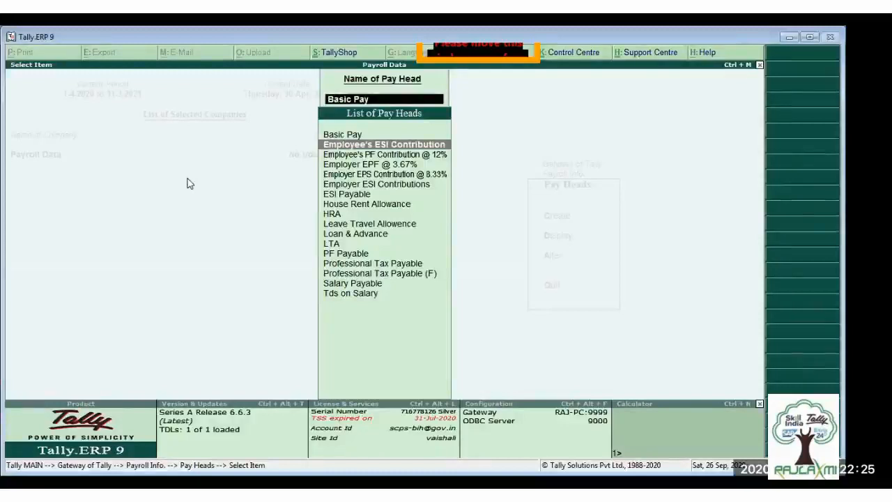
key("Down")
key("Down")
key("Down")
key("Down")
key("Down")
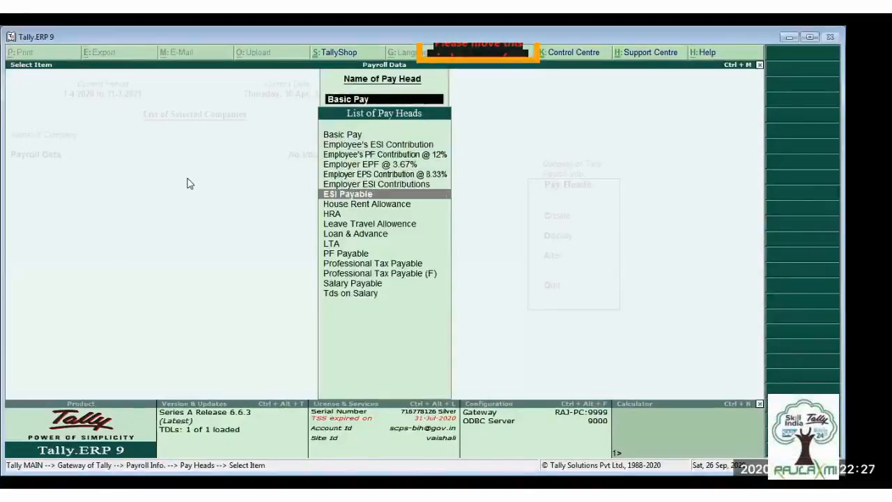
key("Down")
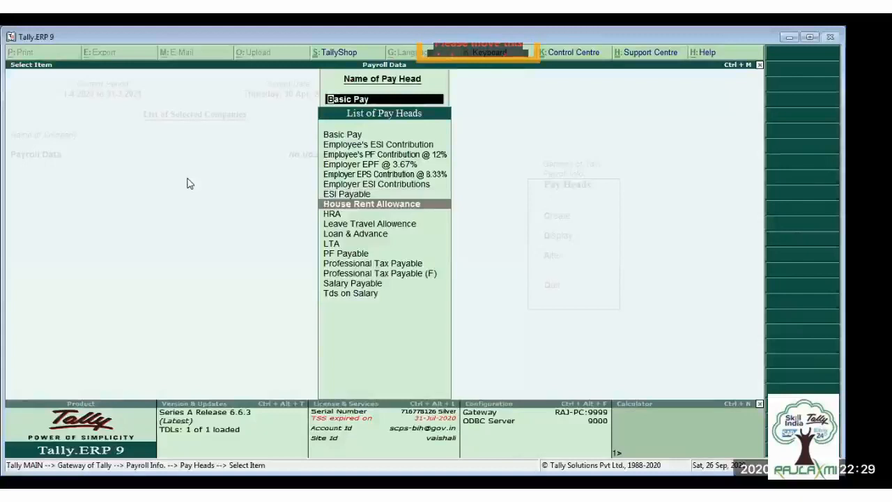
key("Down")
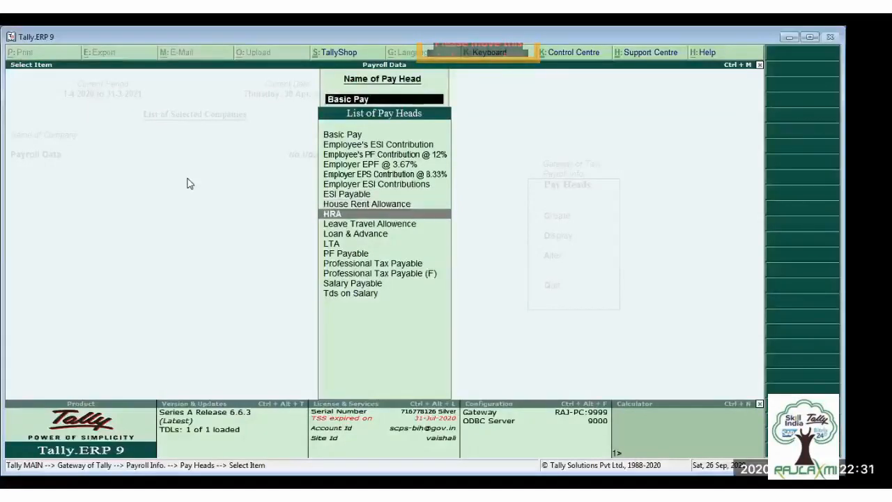
key("Up")
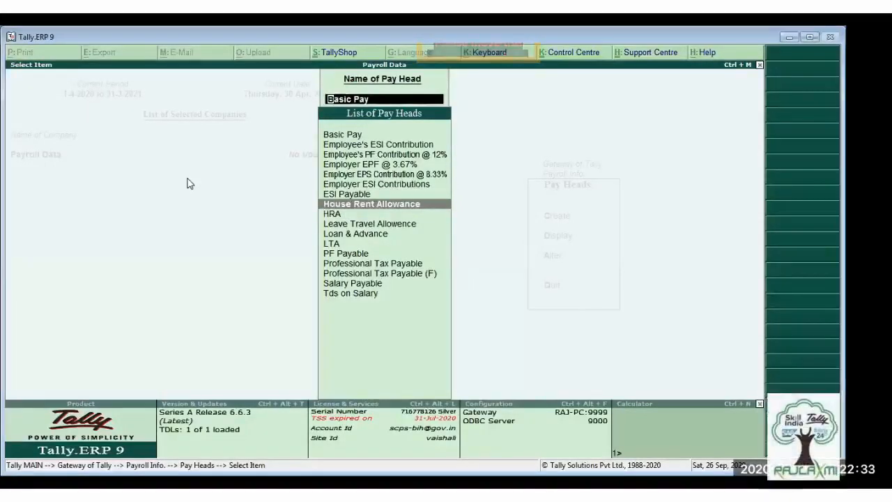
key("Down")
key("Down")
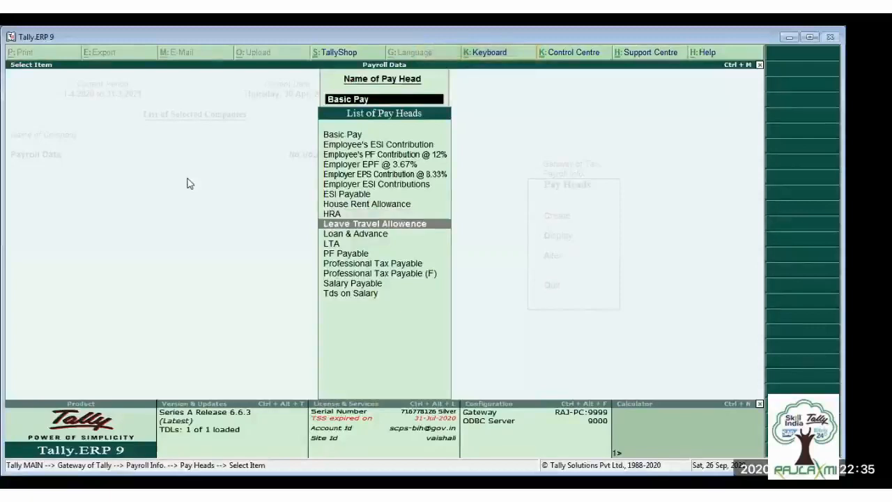
key("Down")
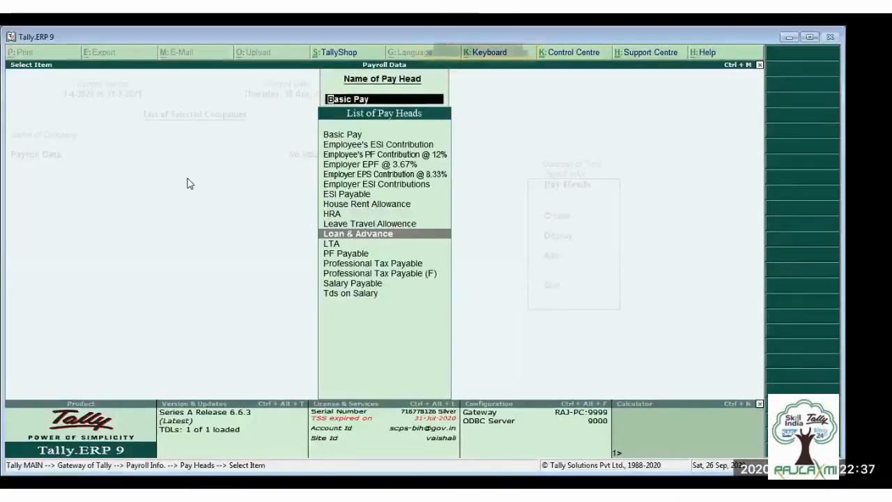
key("Down")
key("Down")
key("Down")
key("Down")
key("Down")
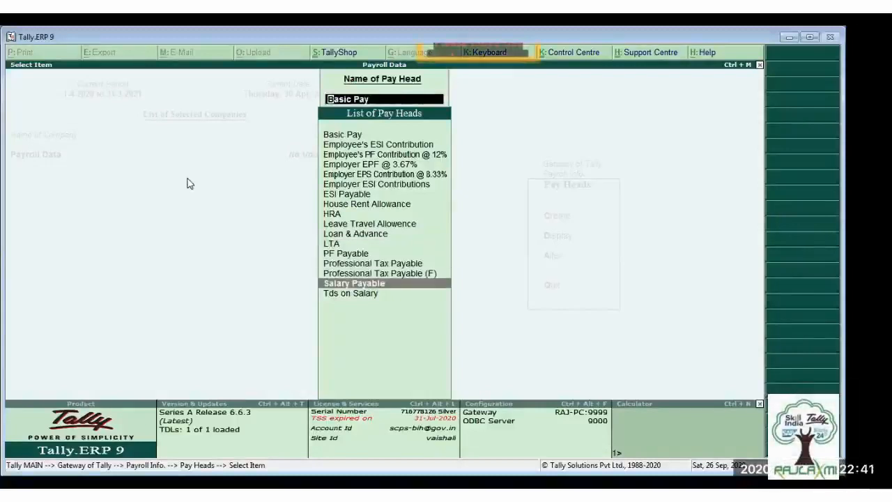
key("Up")
key("Up")
key("Up")
key("Up")
key("Up")
key("Up")
key("Up")
key("Up")
key("Up")
key("Up")
key("Up")
key("Up")
key("Up")
key("Up")
key("Up")
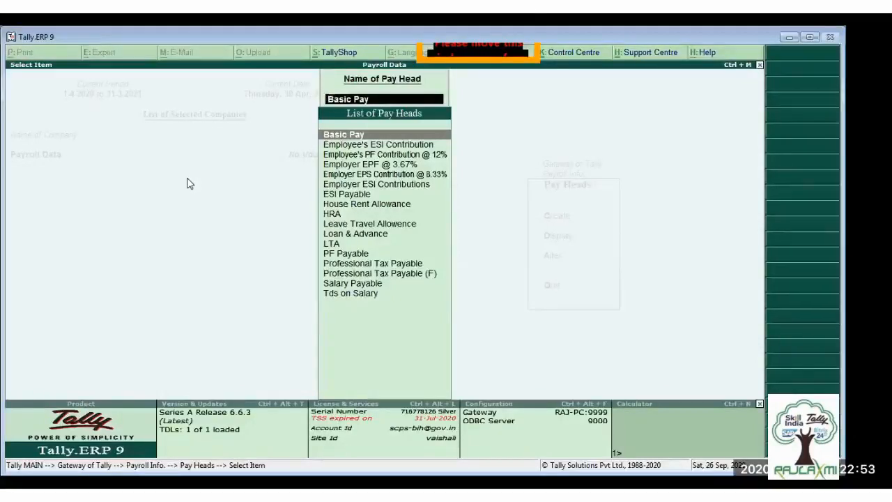
key("Escape")
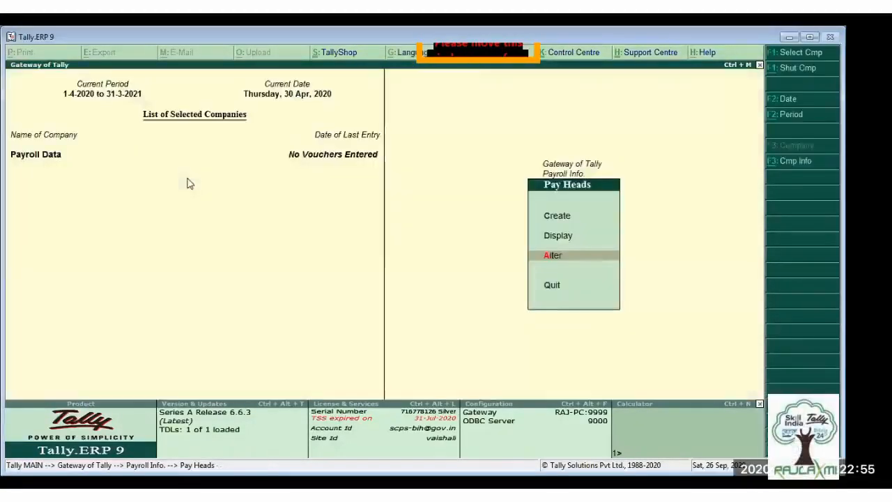
key("Escape")
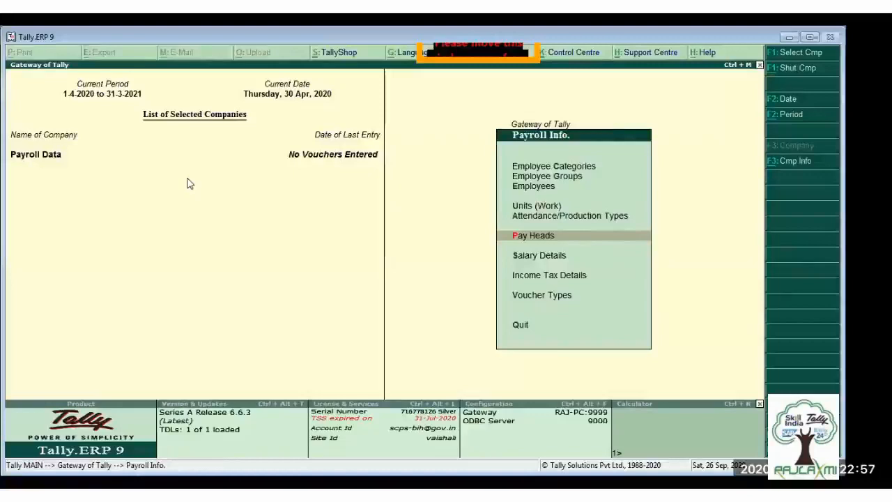
- Open the Admin employee's salary details for definition, review the pay heads and rates, and return to the Salary Details menu
key("Down")
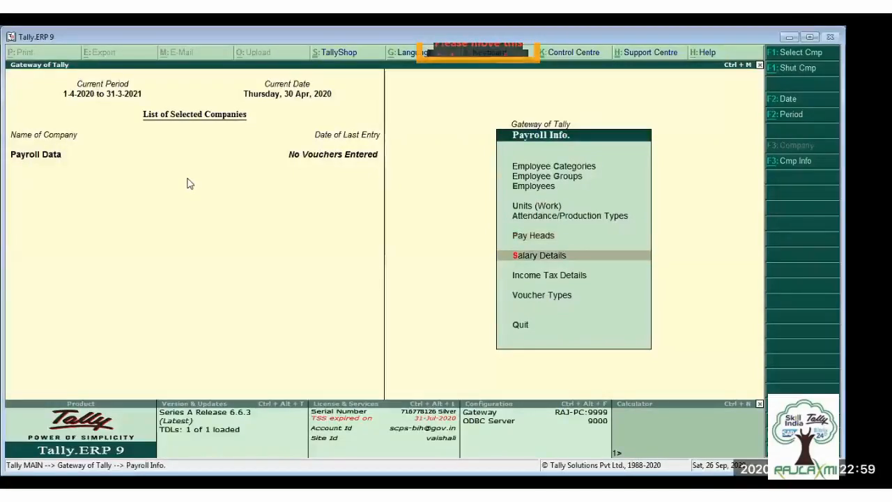
key("Return")
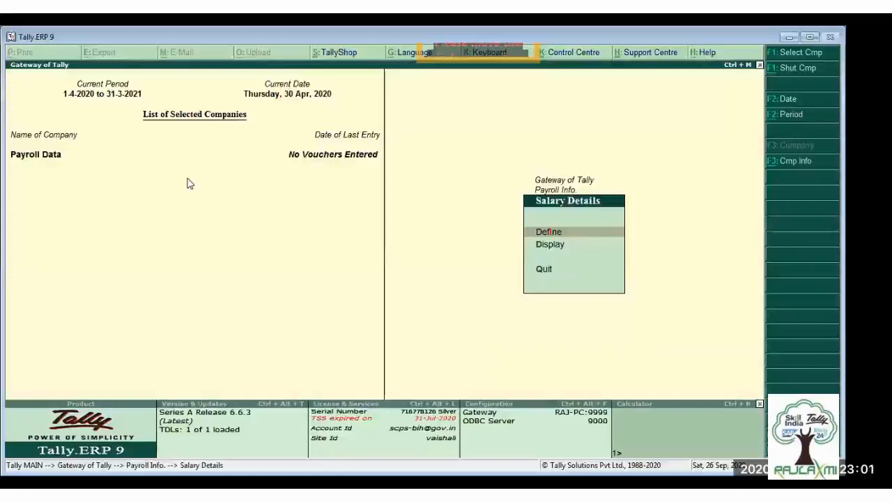
key("Return")
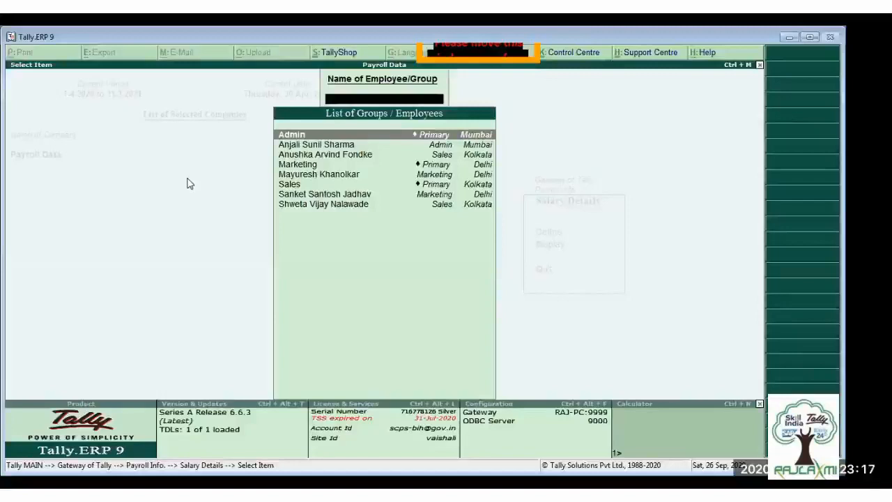
key("Down")
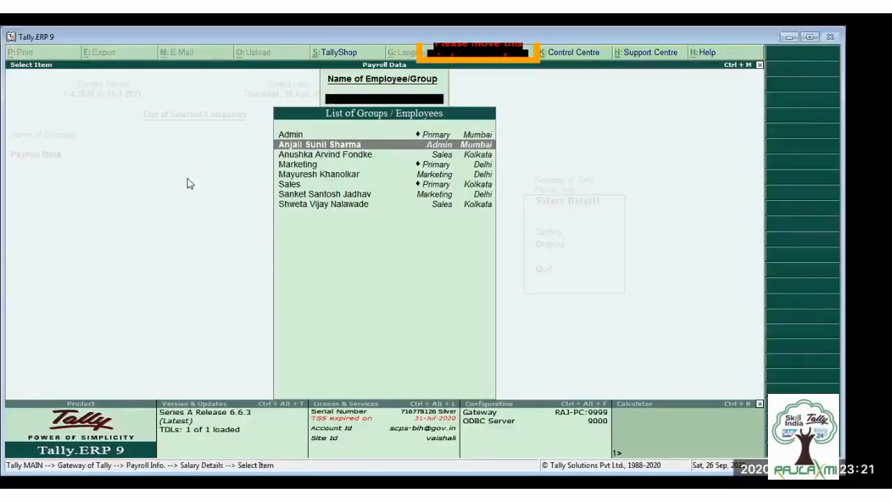
key("Return")
key("BackSpace")
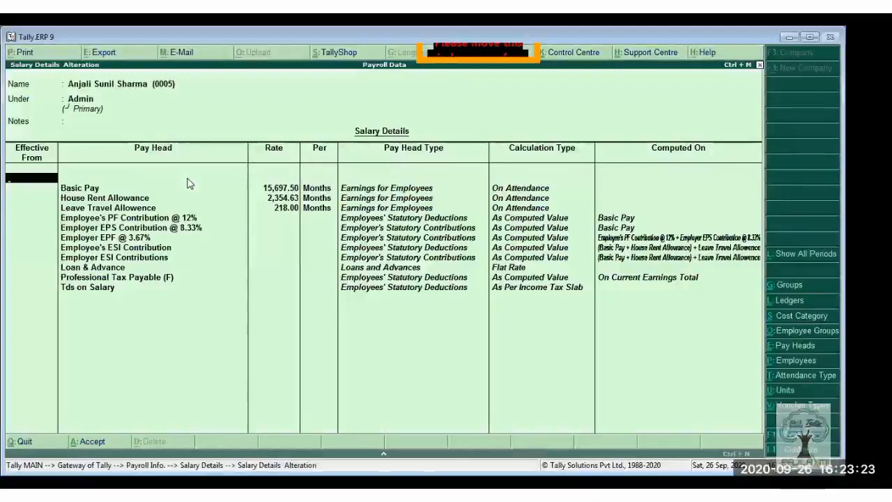
key("Escape")
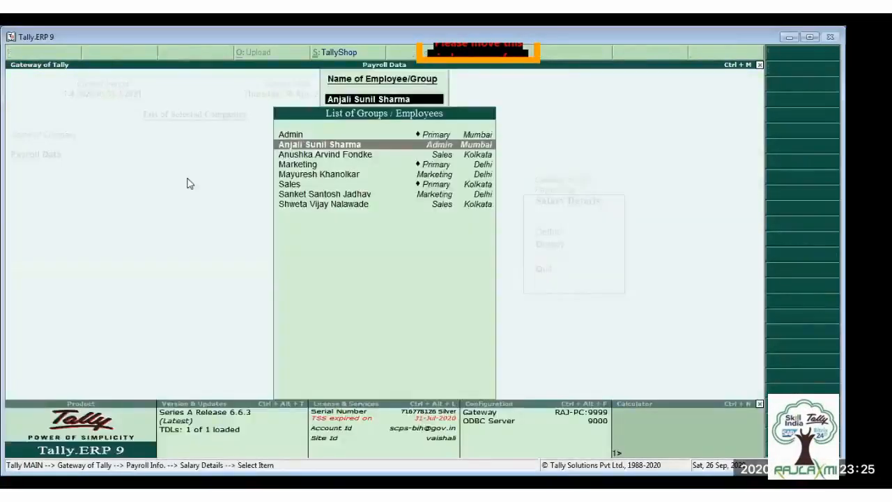
key("Escape")
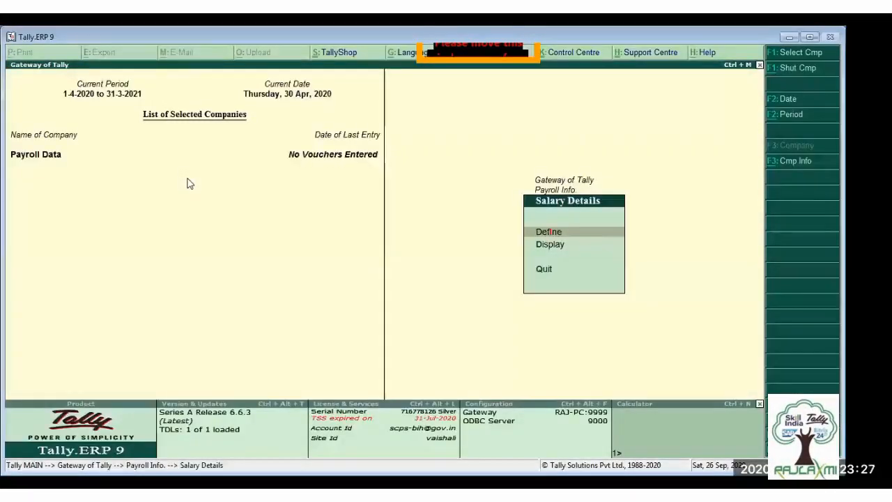
- Reopen the Admin employee's salary details, try the effective date 1-4, check the available pay heads, and quit without saving
key("Return")
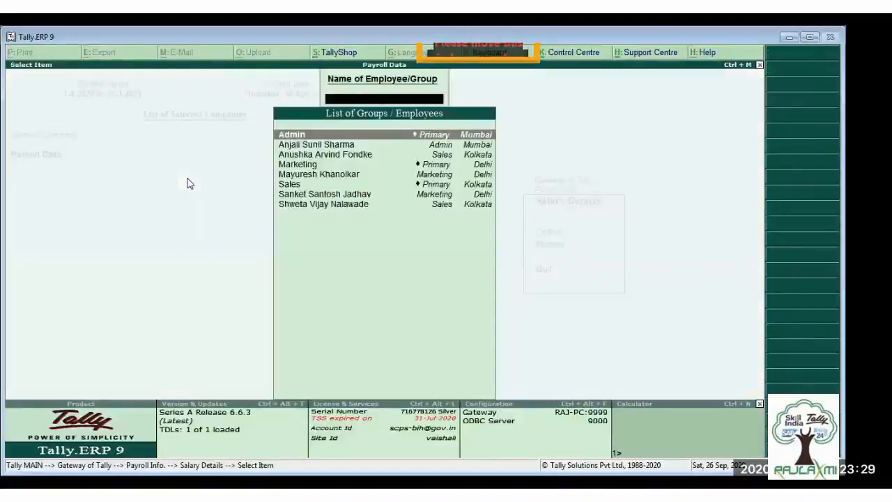
key("Down")
key("Return")
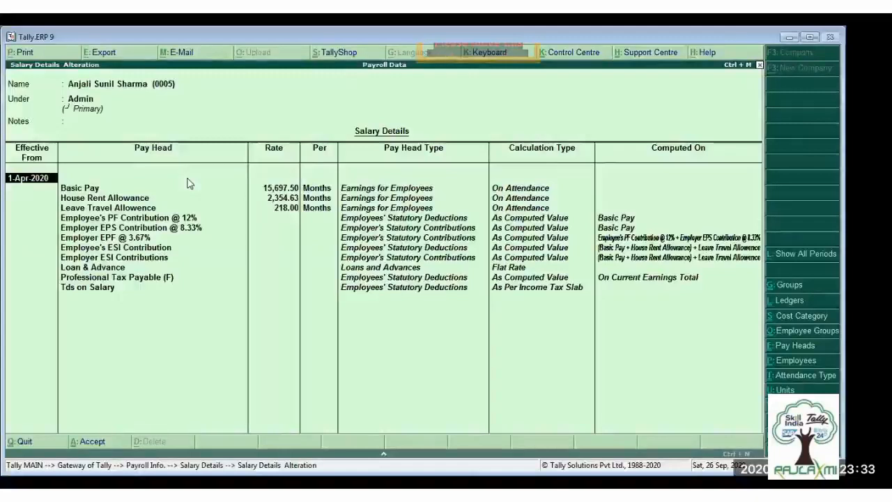
type("1-4-")
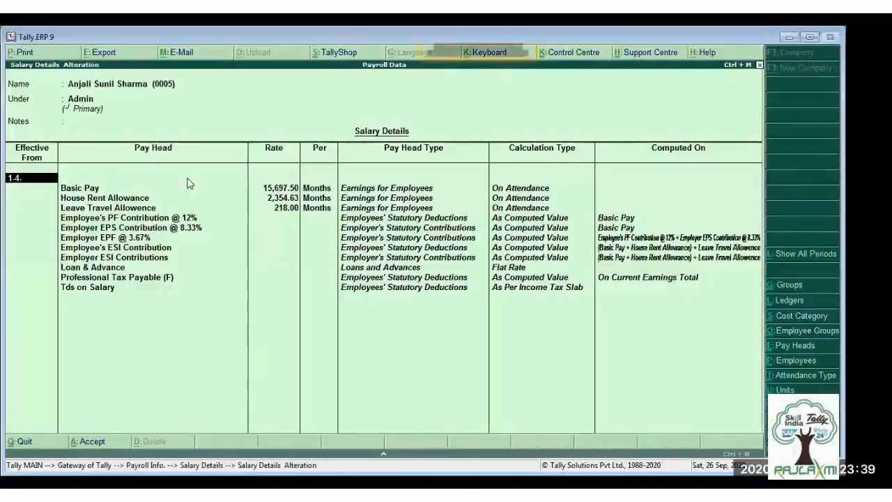
key("Return")
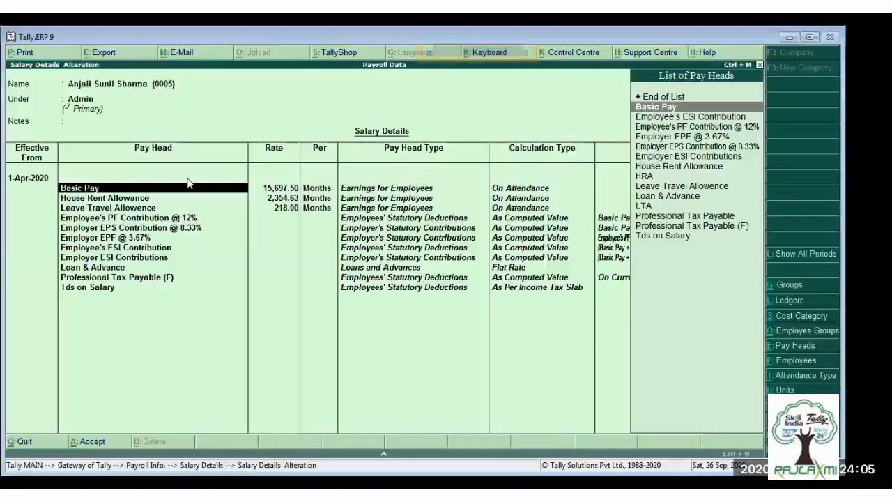
key("BackSpace")
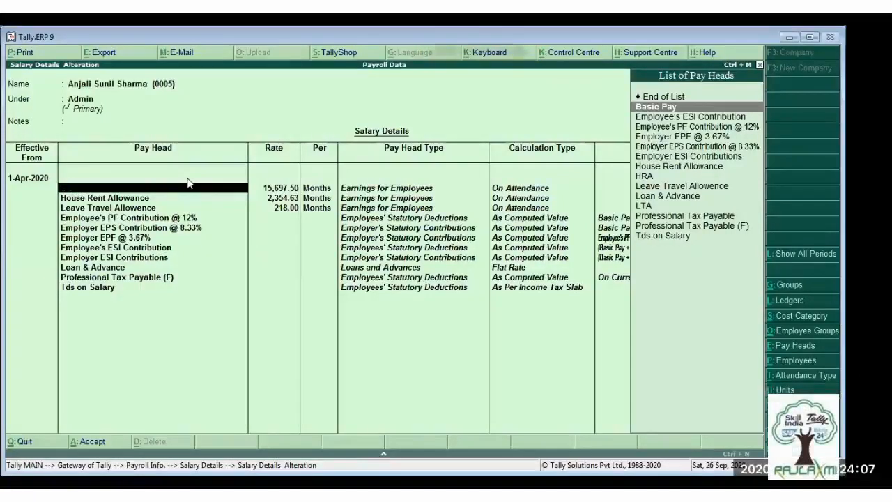
key("Escape")
- Review the salary details of the first listed Sales employee and the entries below, then return to Payroll Info
key("Down")
key("Return")
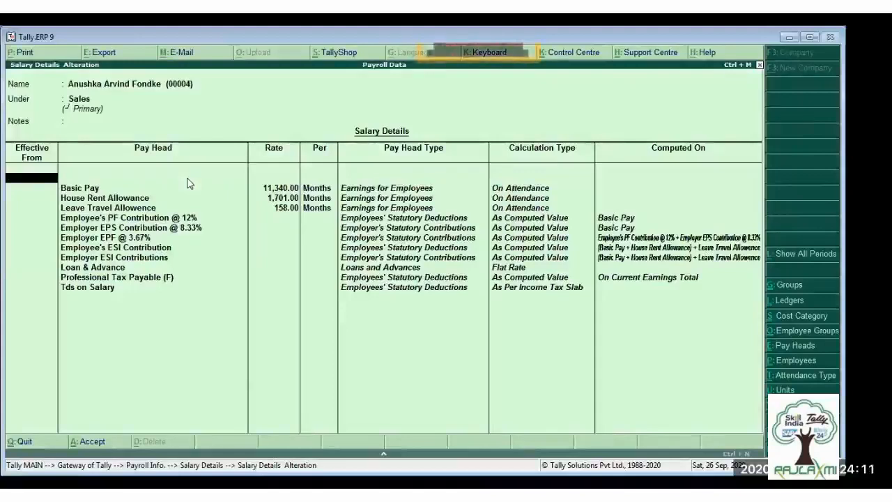
key("Escape")
key("Down")
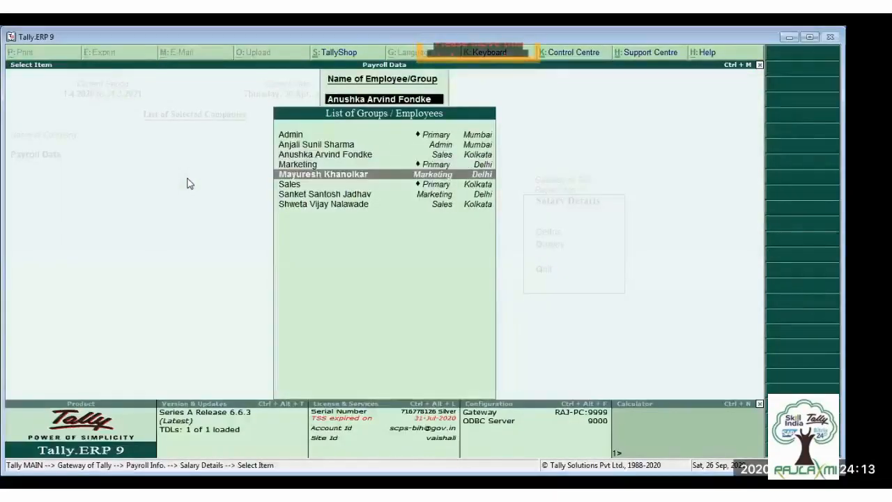
key("Return")
key("Escape")
key("Down")
key("Return")
key("Escape")
key("y")
key("Escape")
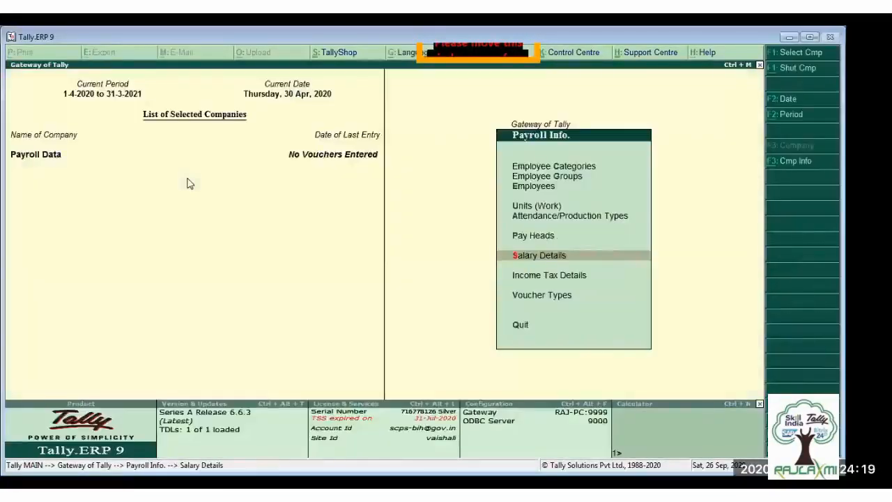
- Return to the Gateway of Tally and start a new attendance voucher under Payroll Vouchers
key("Escape")
key("Down")
key("Down")
key("Down")
key("Down")
key("Down")
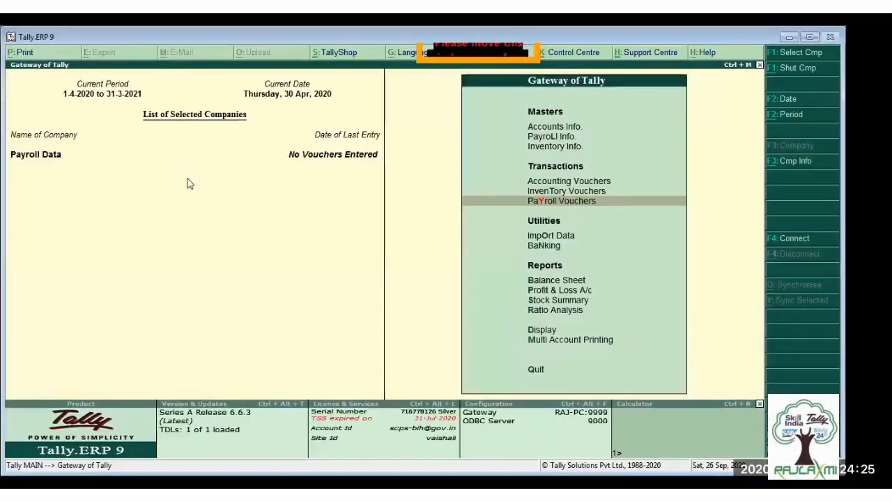
key("Return")
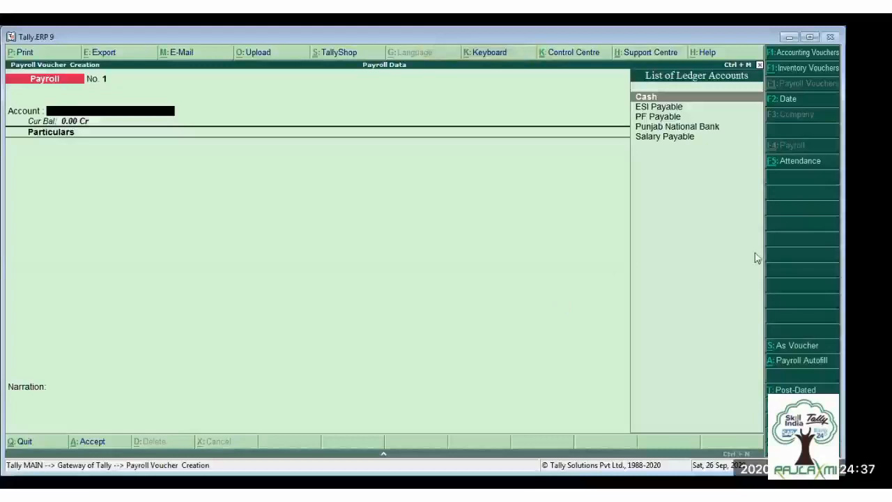
left_click(798, 163)
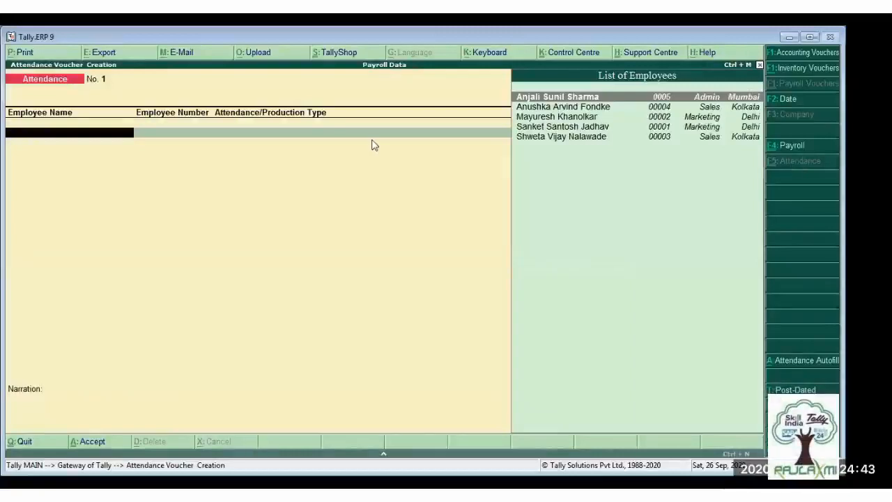
- Record Absent attendance of 2 days for the Admin employee and 1 day for the first listed Sales employee
key("Return")
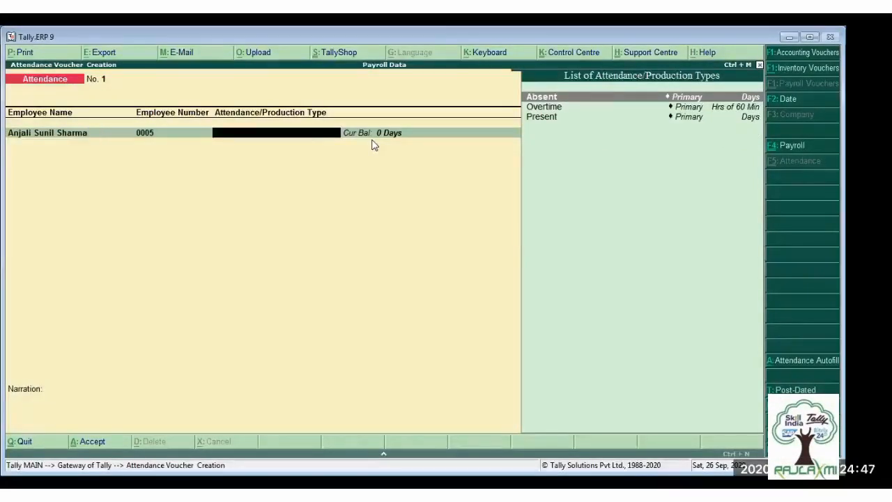
key("Return")
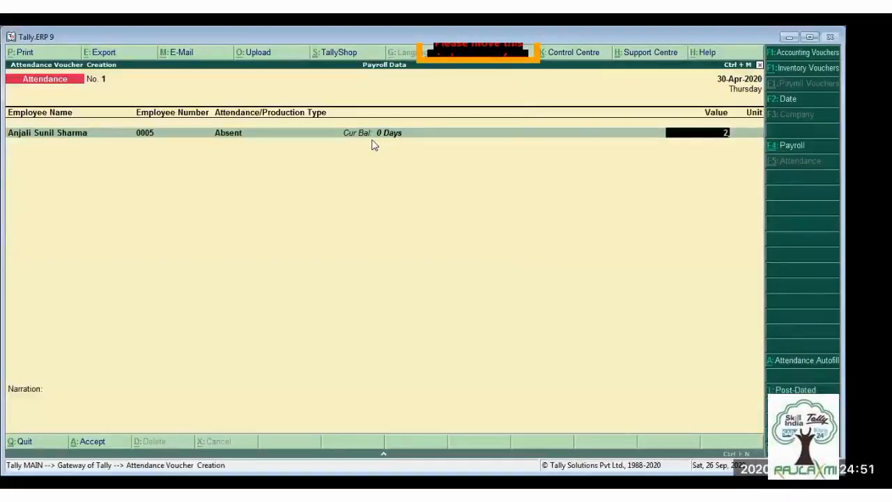
key("Return")
key("Down")
key("Down")
key("Return")
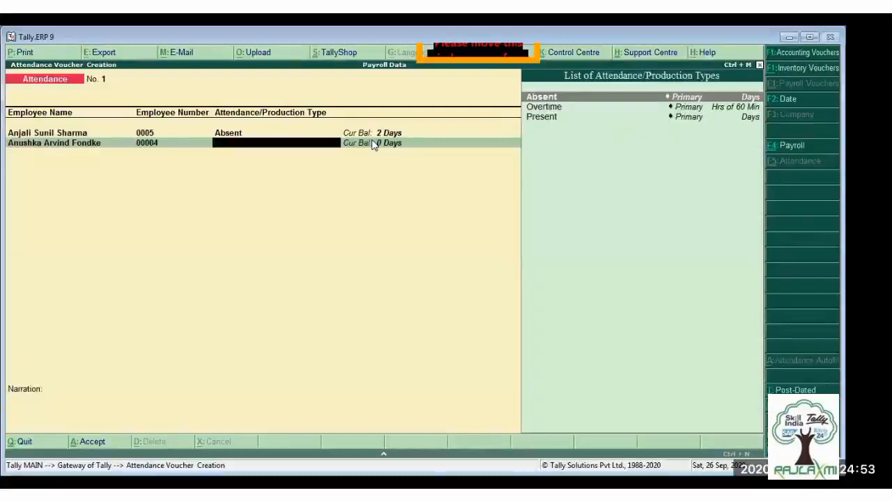
key("Return")
type("1")
key("Return")
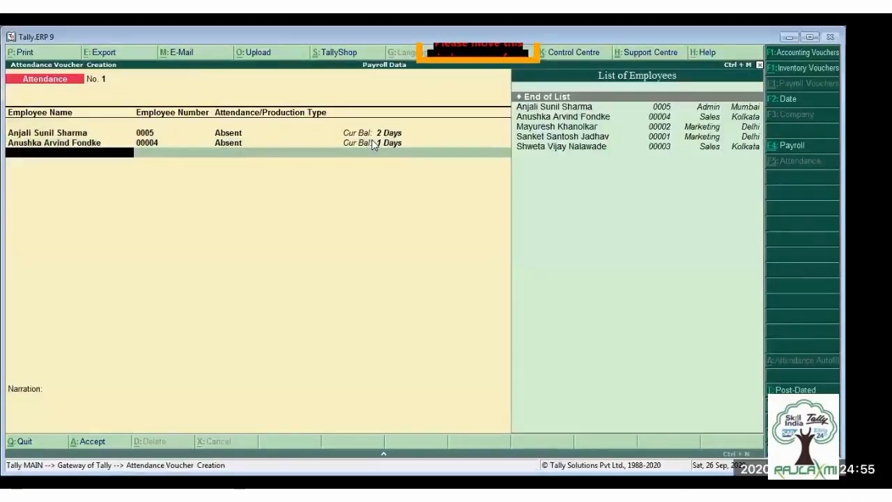
- Add an Absent entry of 4 days for the first listed Marketing employee
key("Down")
key("Down")
key("Down")
key("Return")
key("Return")
type("5")
key("BackSpace")
type("4")
- Add an Absent entry of 2 days for the second listed Marketing employee
key("Return")
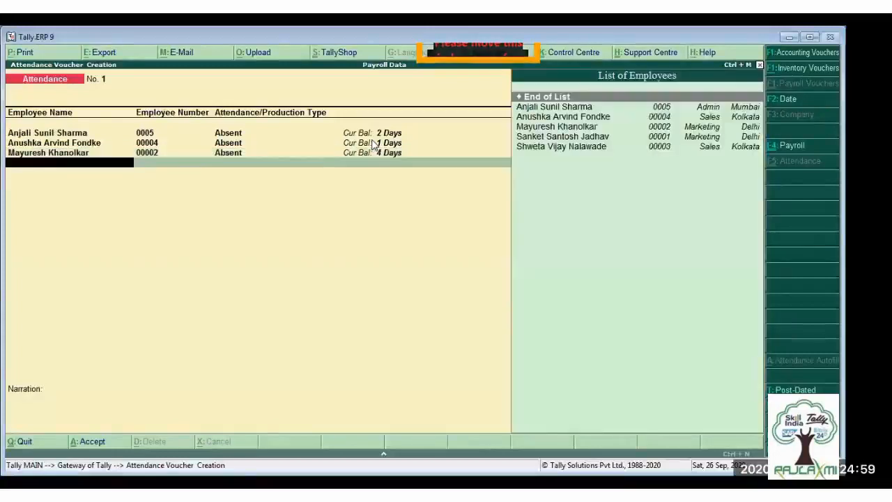
key("Down")
key("Down")
key("Down")
key("Down")
key("Return")
key("Return")
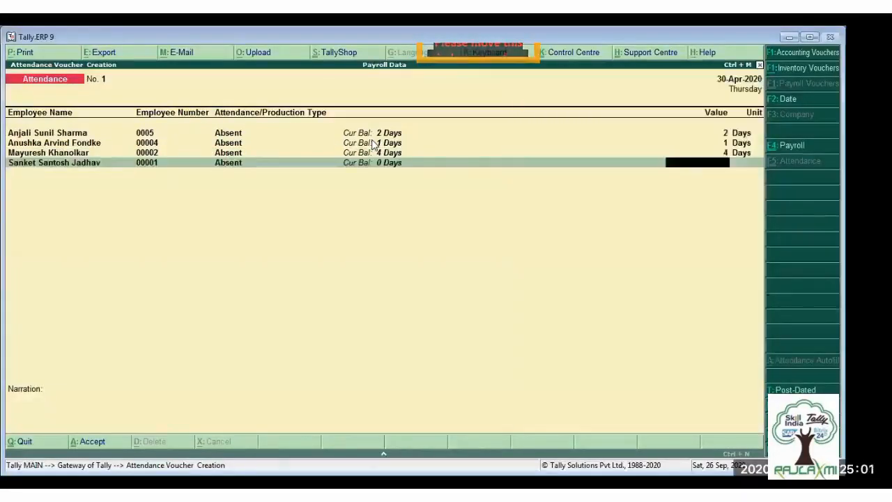
type("2")
key("Return")
- Record 3 Absent days for the remaining Sales employee and accept the attendance voucher with a blank narration
key("Down")
key("Down")
key("Down")
key("Down")
key("Down")
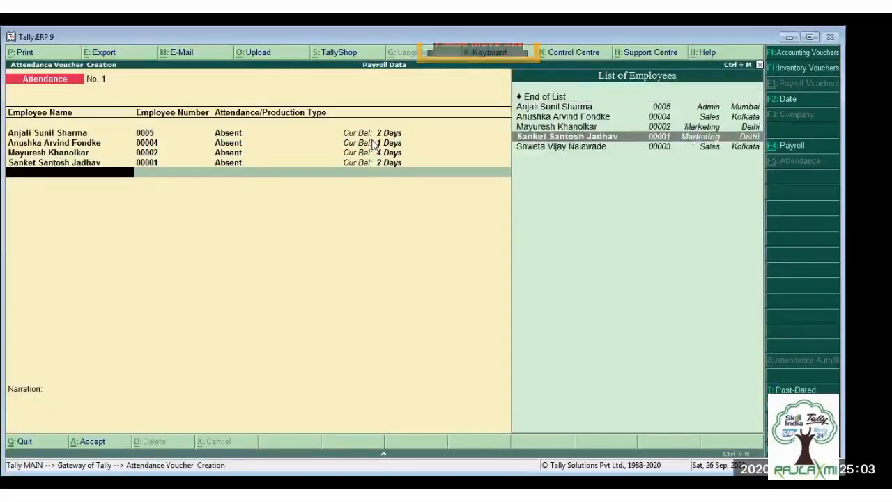
key("Return")
key("Return")
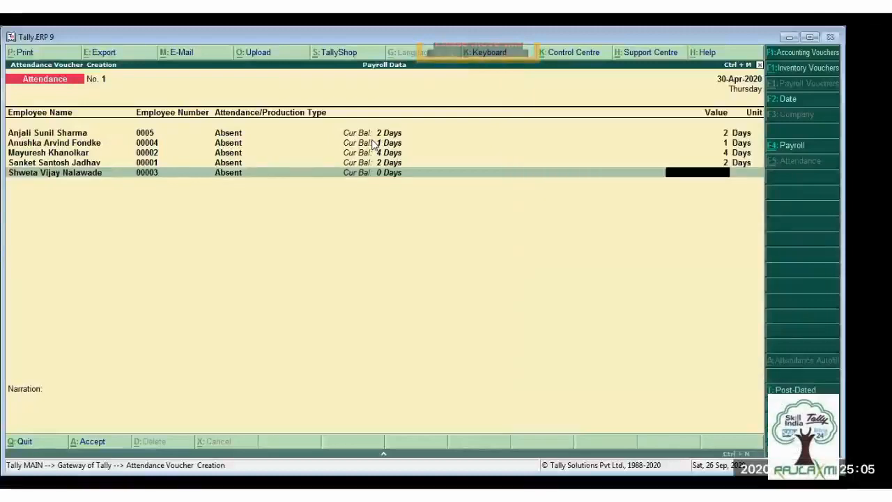
type("3")
key("Return")
key("Return")
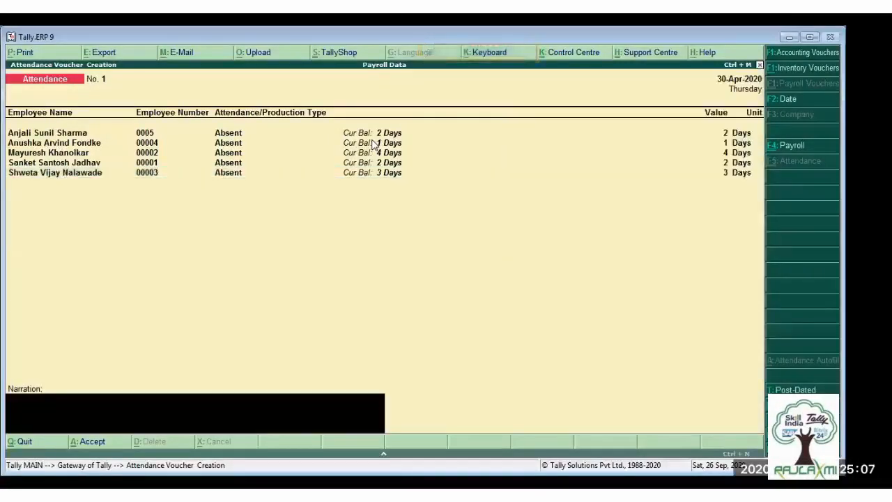
key("Return")
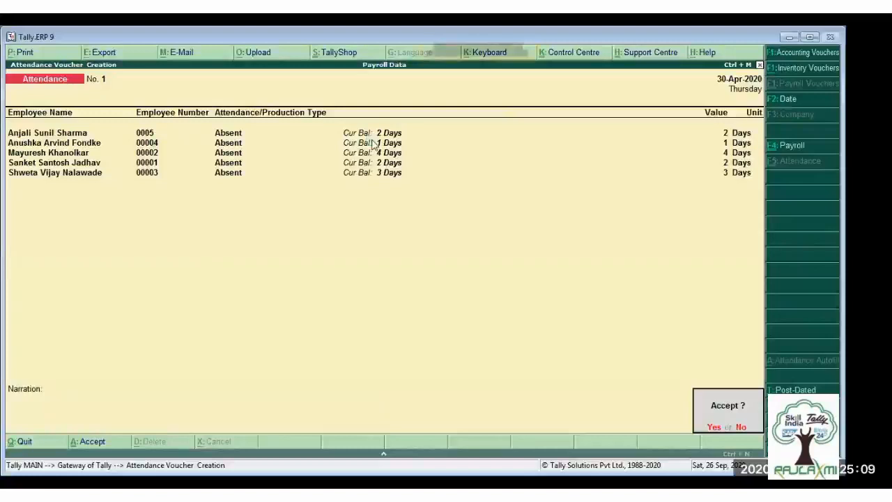
key("Return")
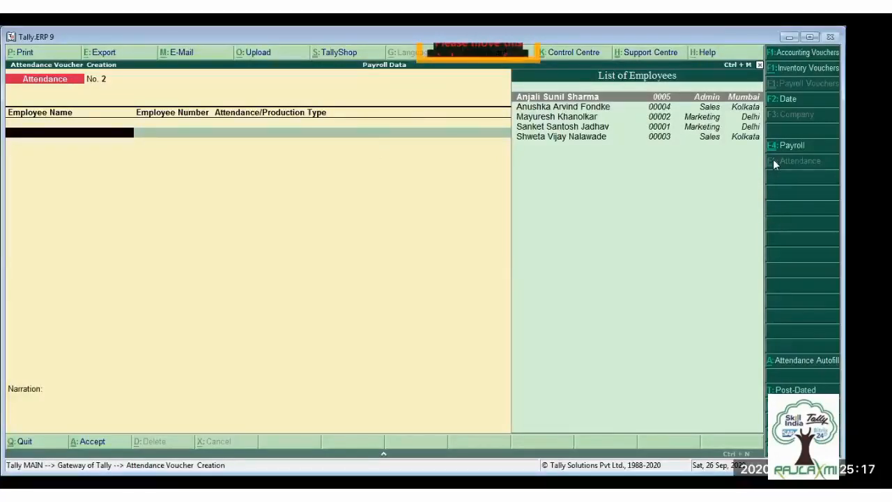
- Start a payroll voucher with Payroll Autofill for Salary, income tax based on Declared Value, for 1-4-2020 to 30-4-2020
left_click(792, 146)
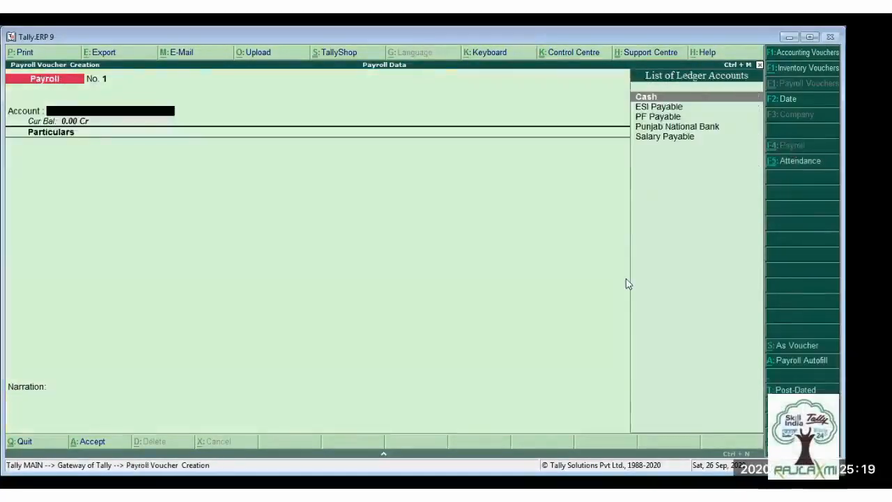
left_click(793, 364)
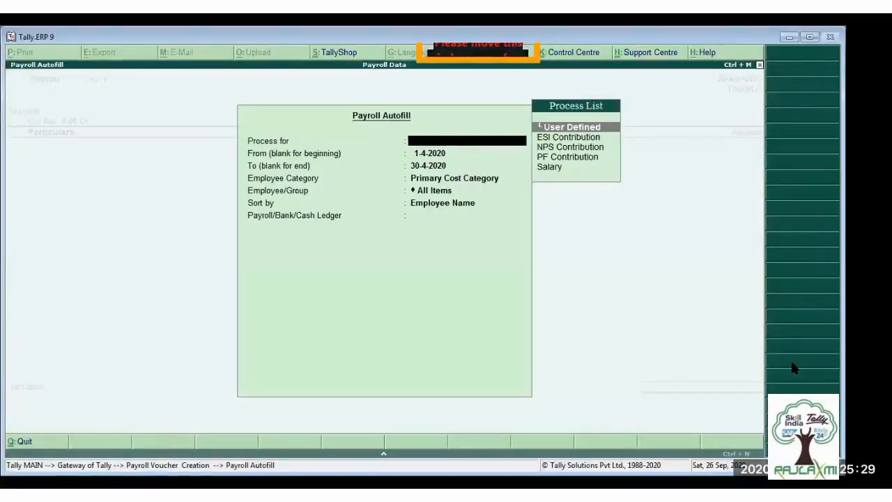
key("Down")
key("Down")
key("Down")
key("Down")
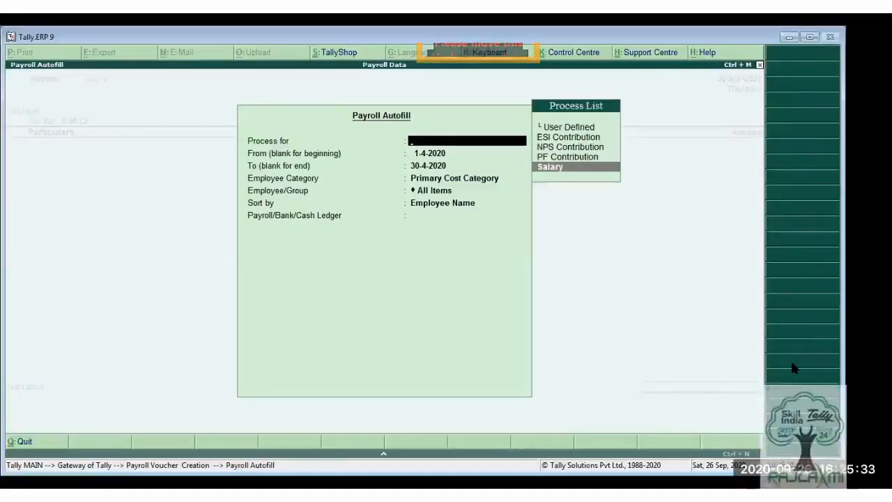
key("Return")
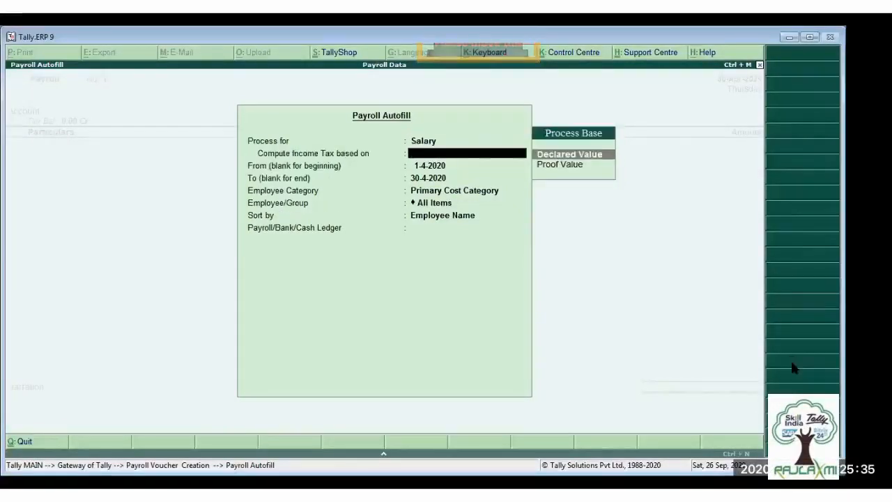
key("Return")
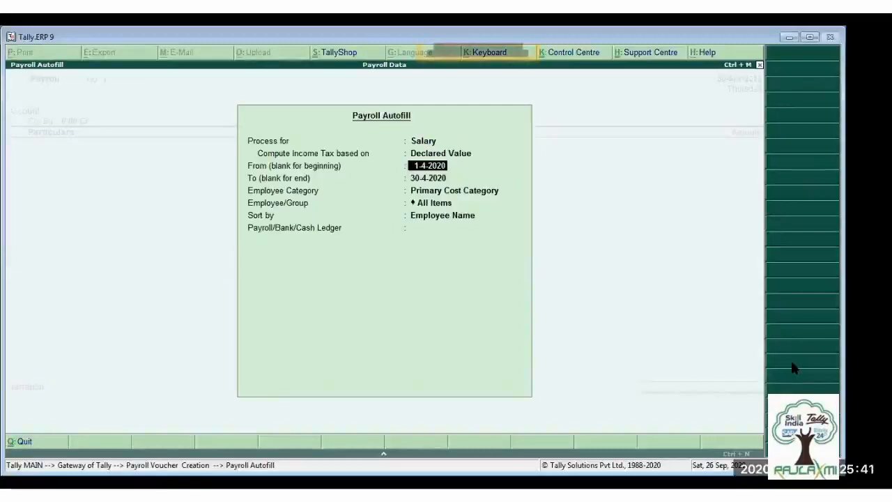
key("Return")
key("Return")
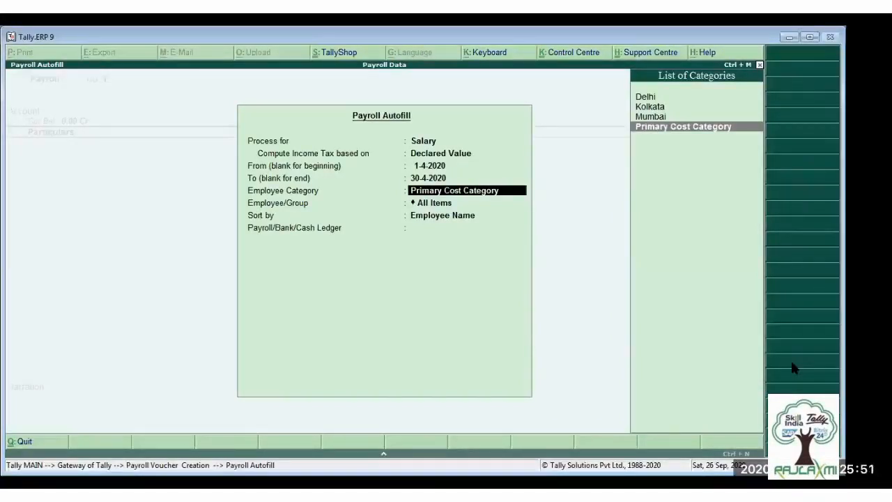
- Limit the salary autofill to the Kolkata employee category with All Items, sorted by Employee Name
key("Up")
key("Up")
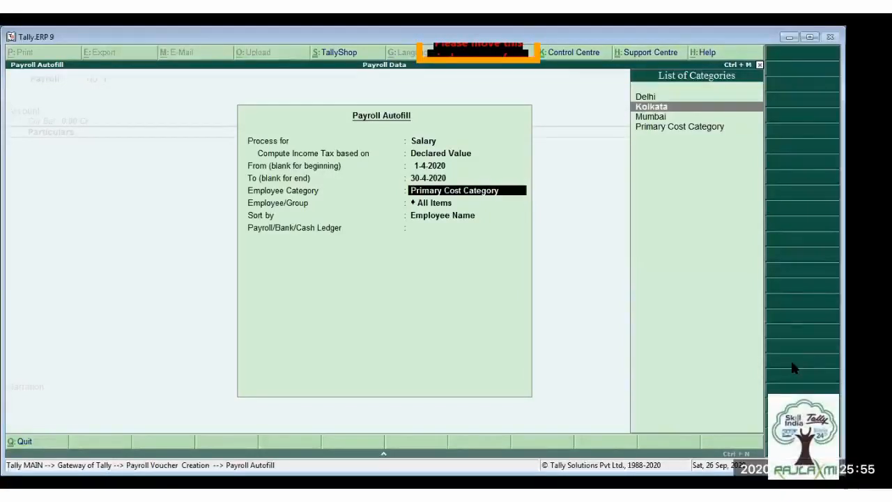
key("Return")
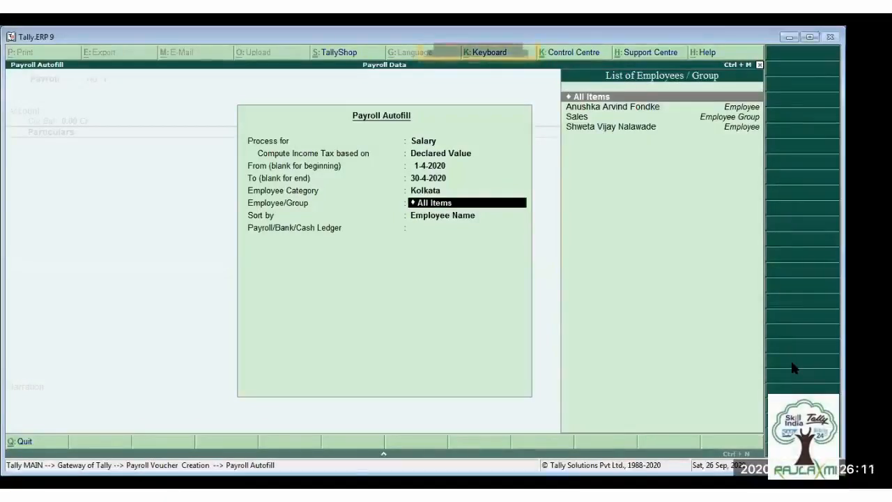
key("Return")
key("Return")
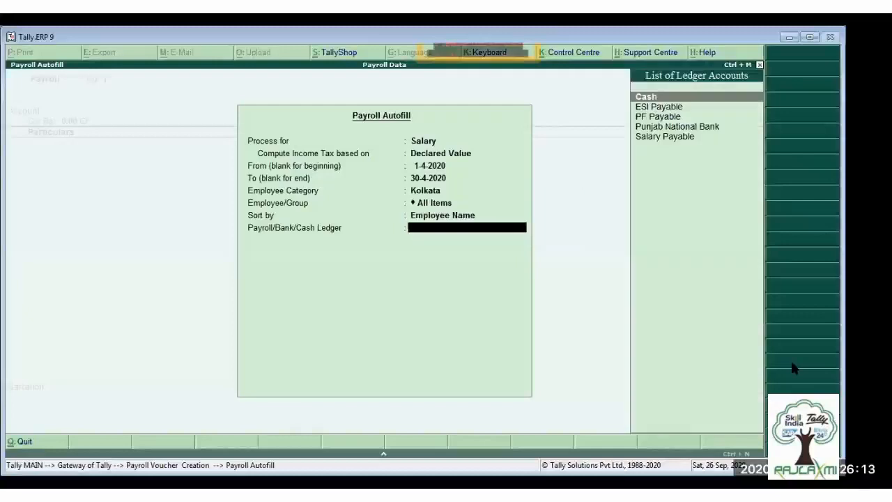
- Fill the salary voucher against the Salary Payable ledger and accept it with the generated pay period narration
key("Down")
key("Down")
key("Down")
key("Down")
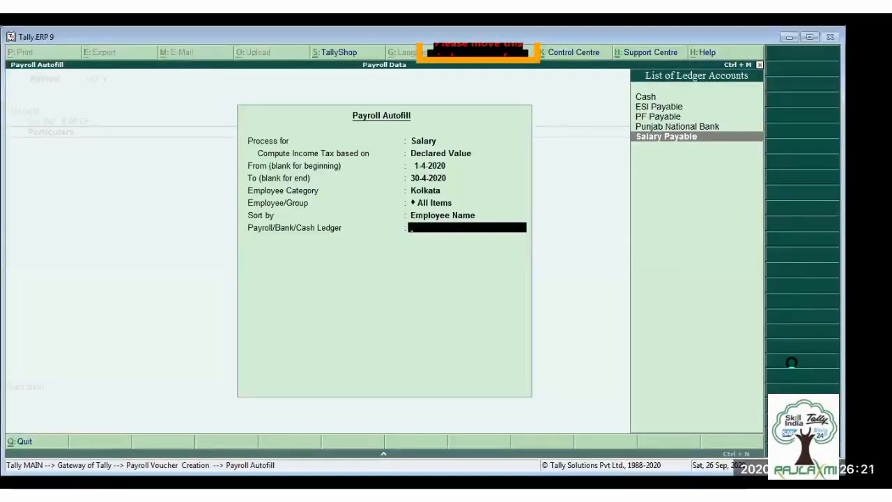
key("Return")
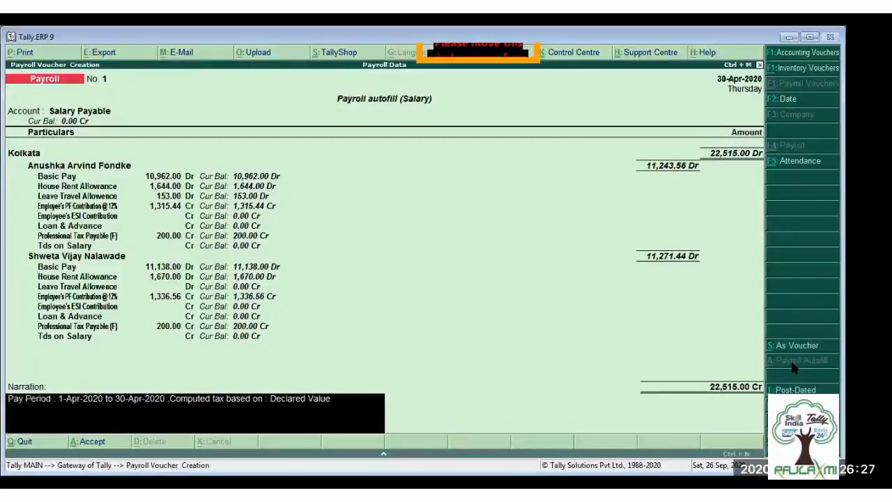
key("Return")
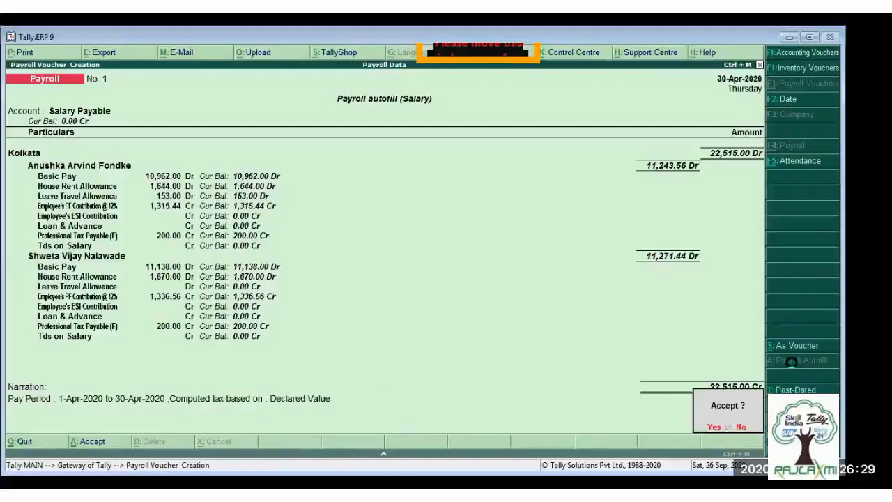
key("Return")
- Review the saved salary payroll voucher and the April attendance voucher, and return to payroll voucher creation
key("Page_Up")
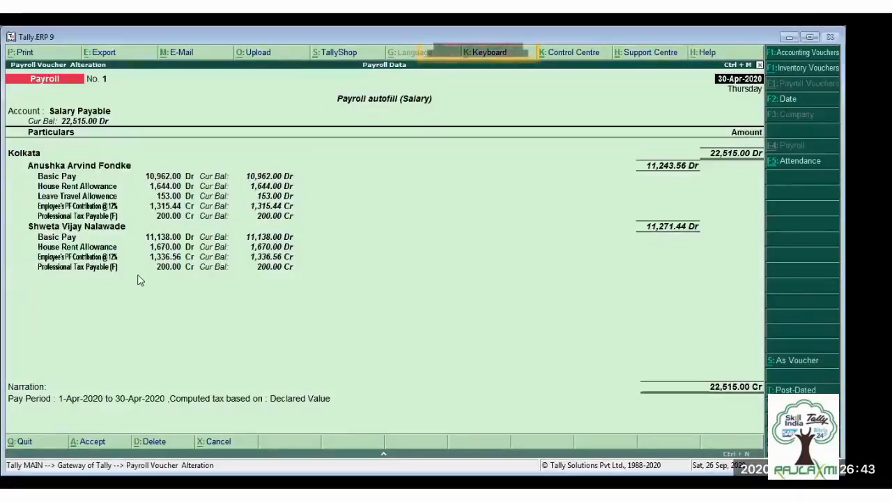
key("ctrl+F5")
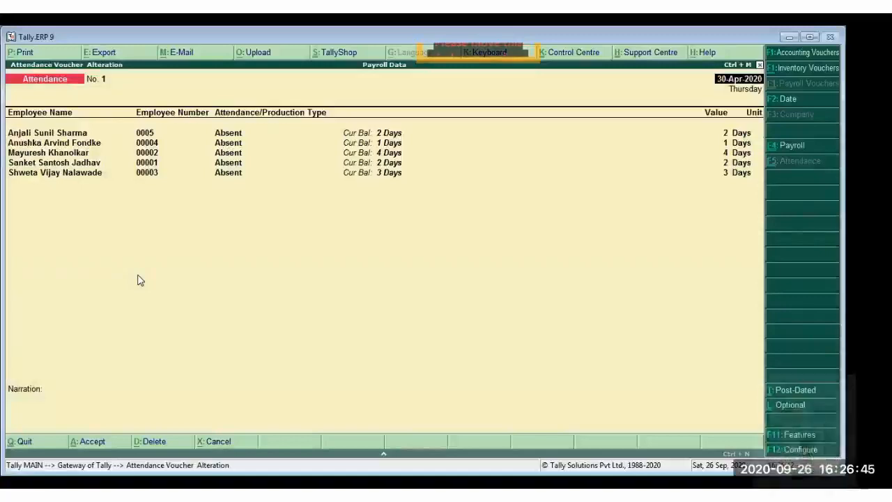
key("Escape")
key("y")
key("Escape")
key("y")
key("Return")
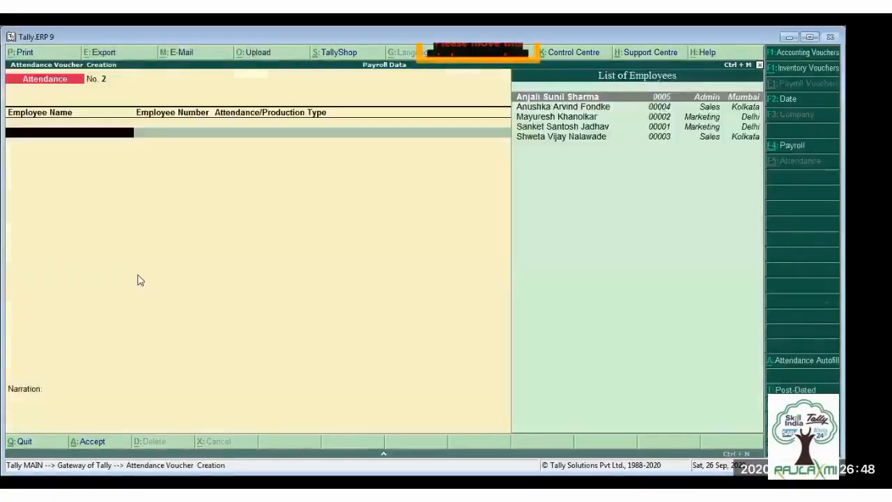
- Start another payroll voucher with Payroll Autofill for PF Contribution, keeping the period start of 1-4-2020
left_click(790, 150)
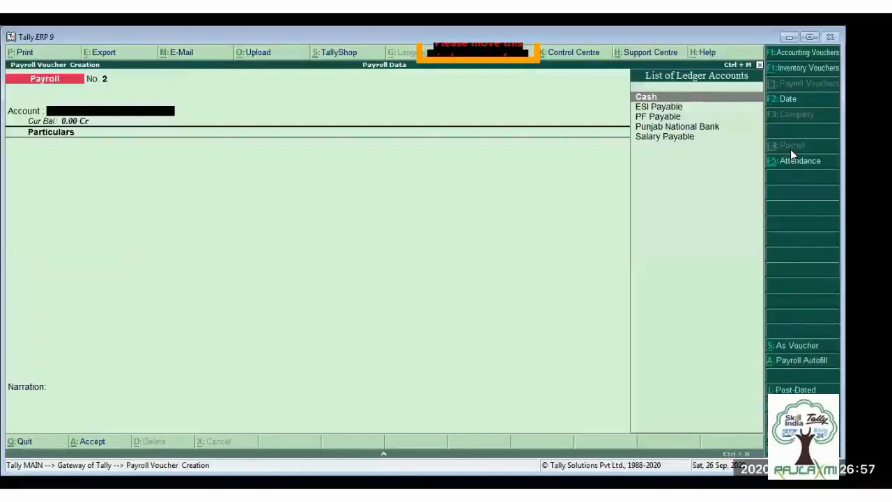
left_click(799, 368)
key("Up")
key("Up")
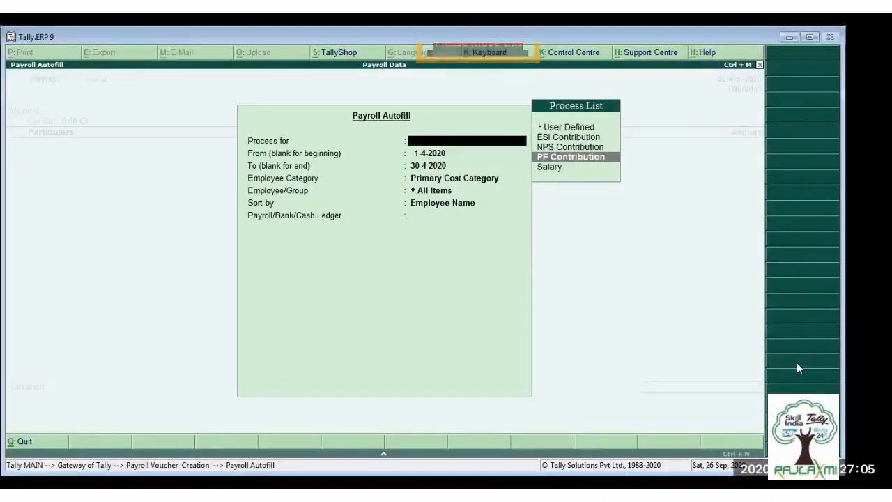
key("Return")
- Keep the PF period end of 30-4-2020 and choose the Kolkata category with All Items, sorted by Employee Name
key("Return")
key("Return")
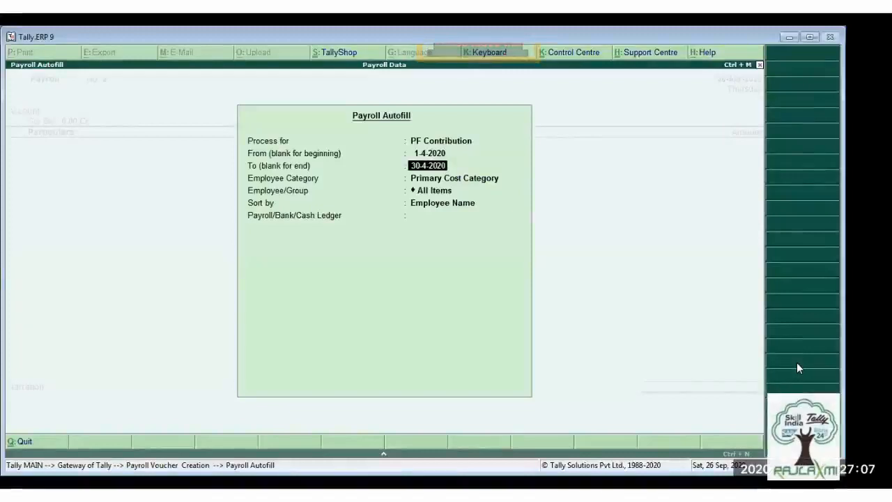
key("Up")
key("Up")
key("Return")
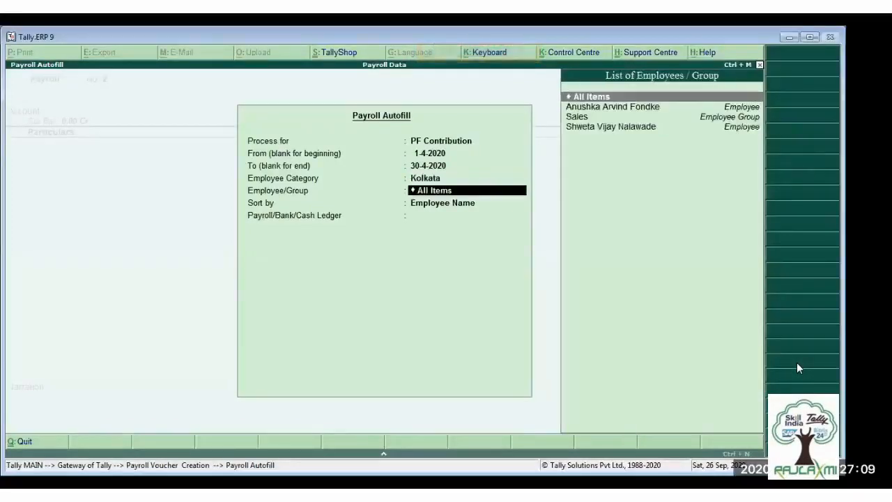
key("Return")
key("Return")
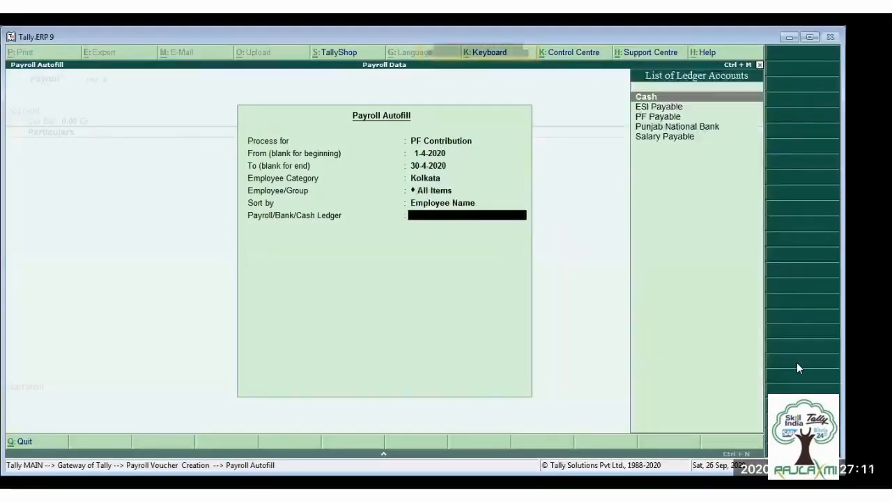
- Fill the PF contribution voucher against the PF Payable ledger and accept it
key("Down")
key("Down")
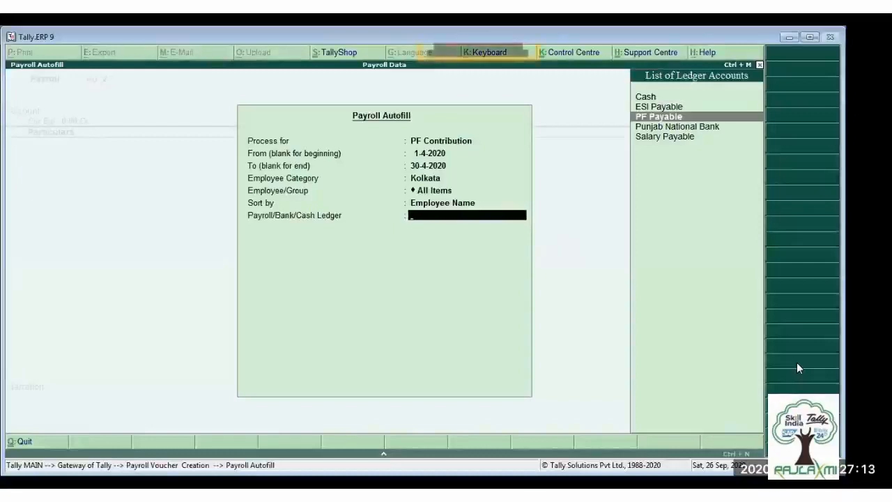
key("Return")
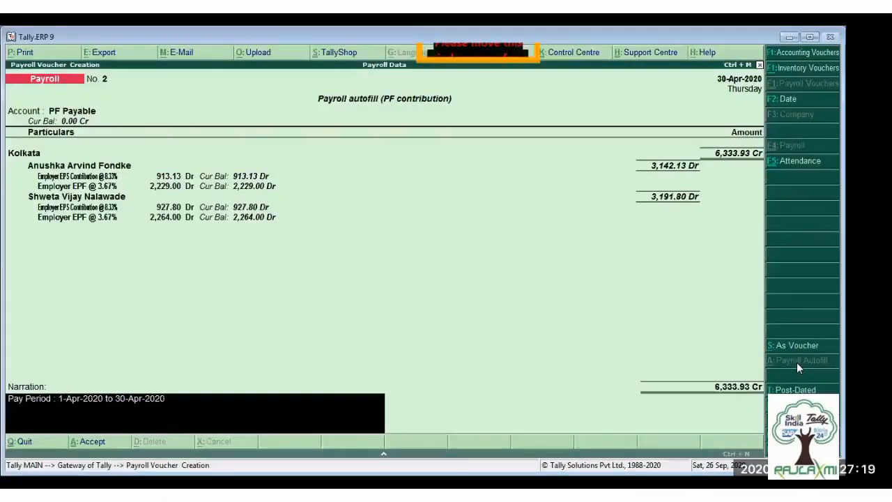
key("Return")
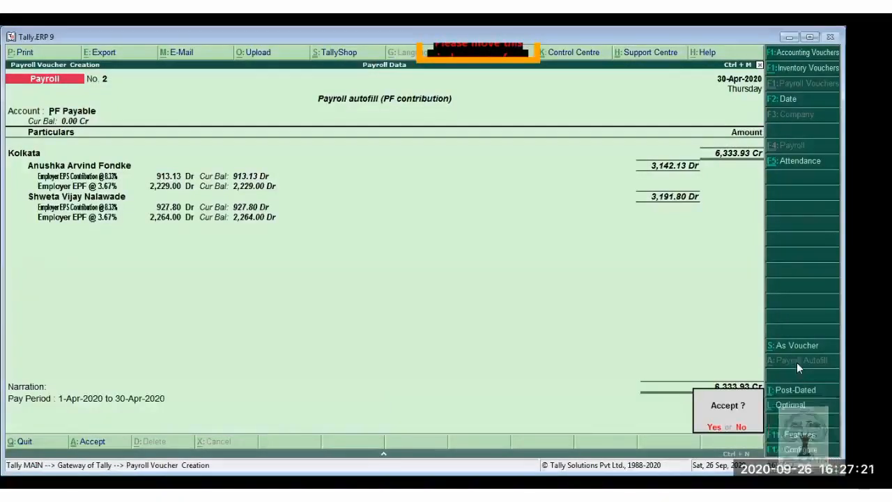
key("Return")
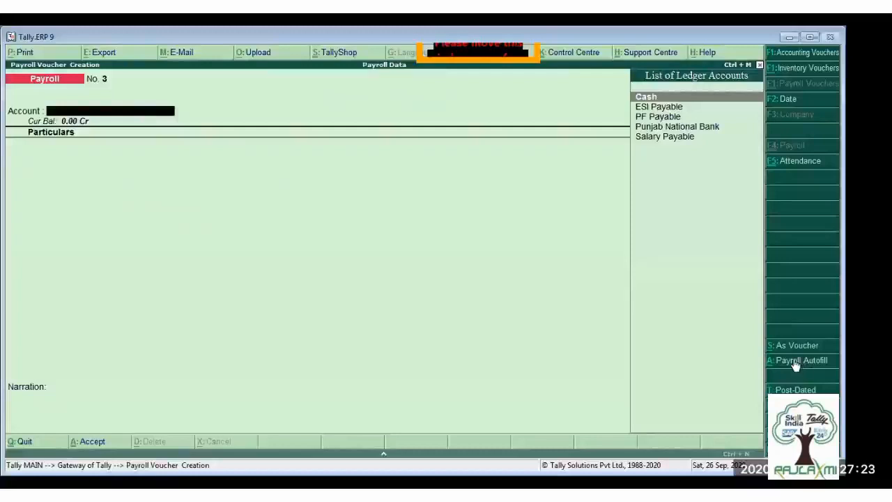
- Start a third payroll voucher with Payroll Autofill for ESI Contribution for 1-4-2020 to 30-4-2020
left_click(793, 364)
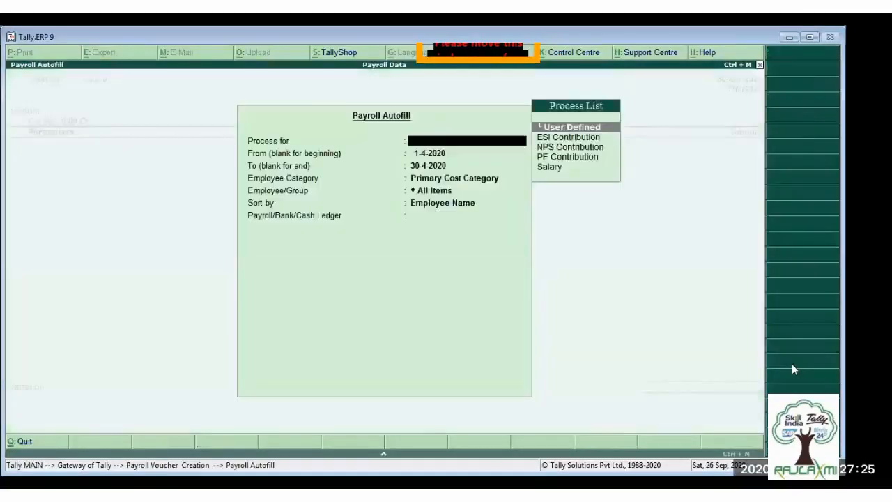
key("Down")
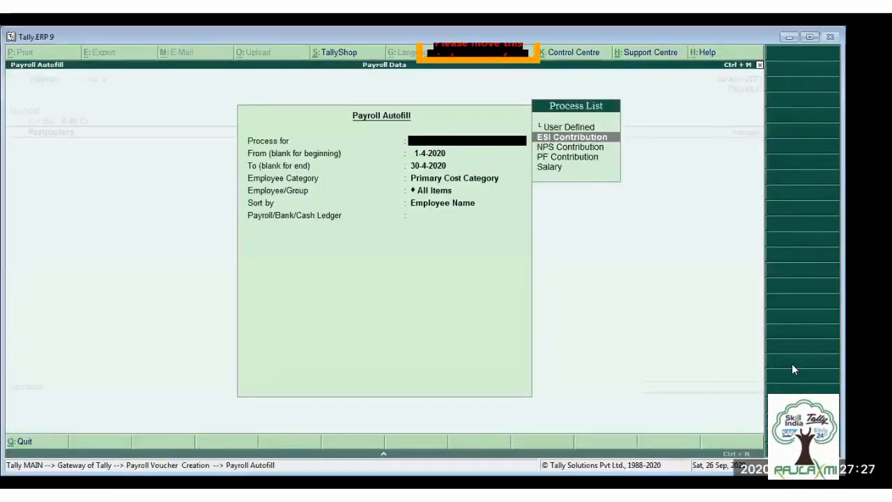
key("Return")
key("Return")
- Restrict the ESI autofill to the Kolkata employee category with All Items, sorted by Employee Name
key("Return")
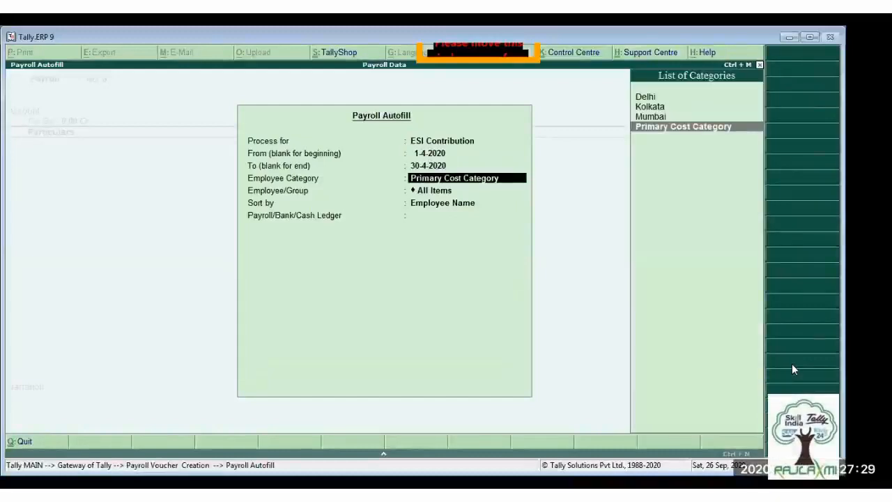
key("Up")
key("Up")
key("Return")
key("Return")
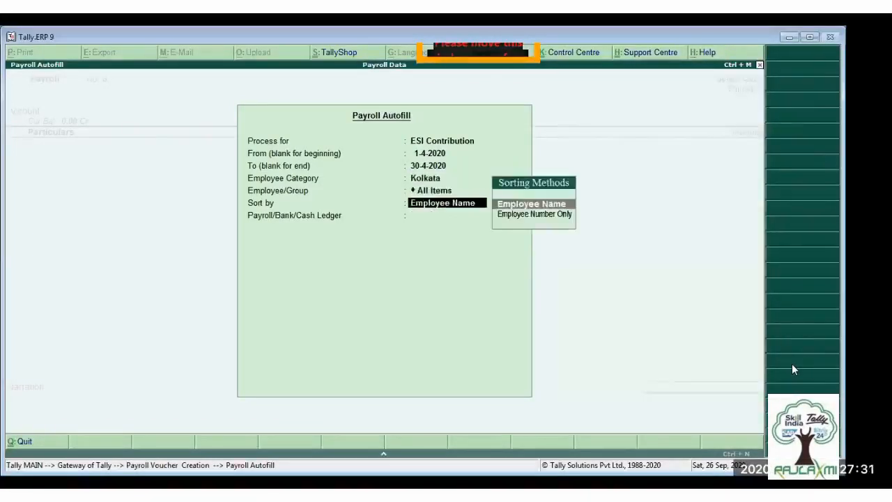
key("Return")
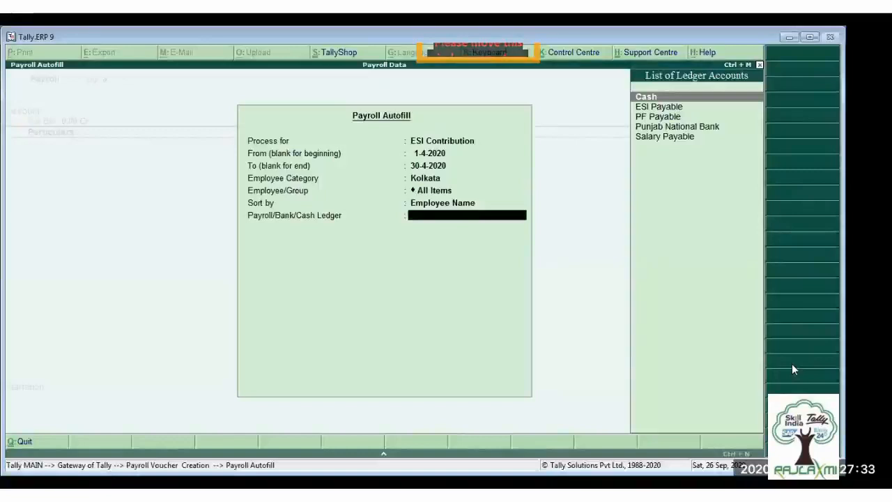
- Fill the ESI contribution voucher against the ESI Payable ledger and accept it
key("Down")
key("Return")
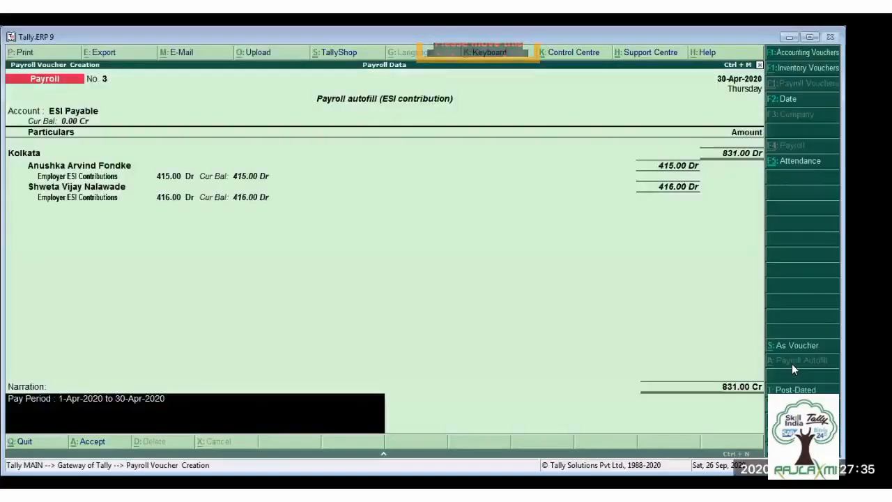
key("Return")
key("Return")
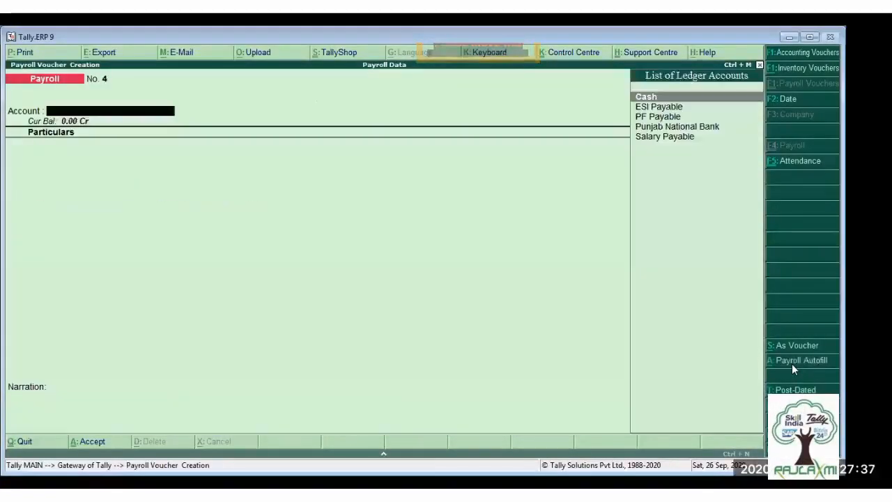
- Open the Day Book for 30-Apr-2020 and view its attendance voucher
key("Escape")
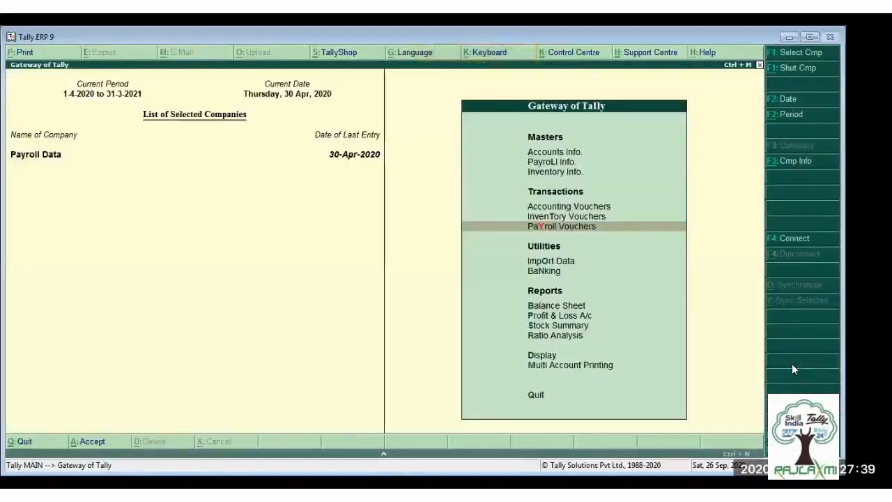
key("Down")
key("Down")
key("Down")
key("Down")
key("Down")
key("Down")
key("Down")
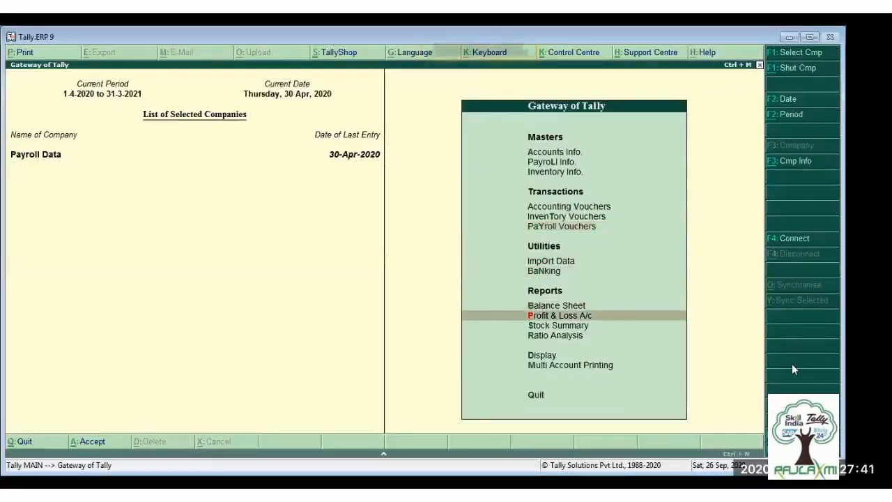
key("Return")
key("Down")
key("Return")
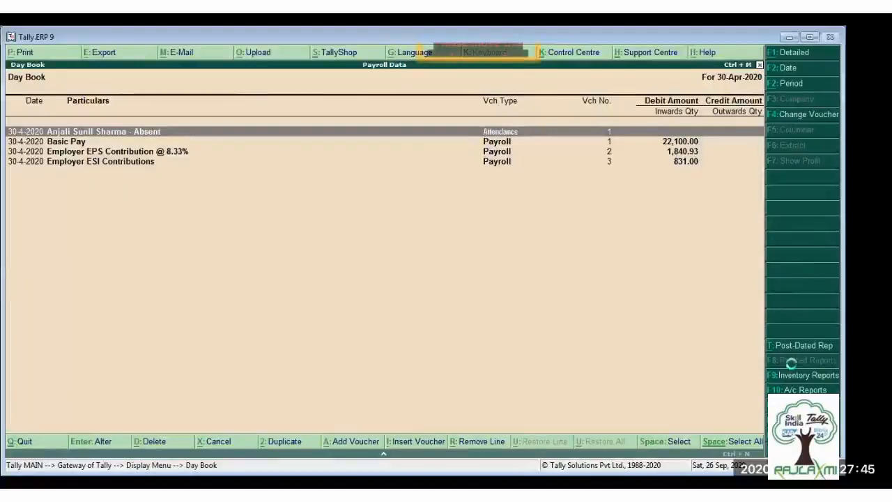
key("Return")
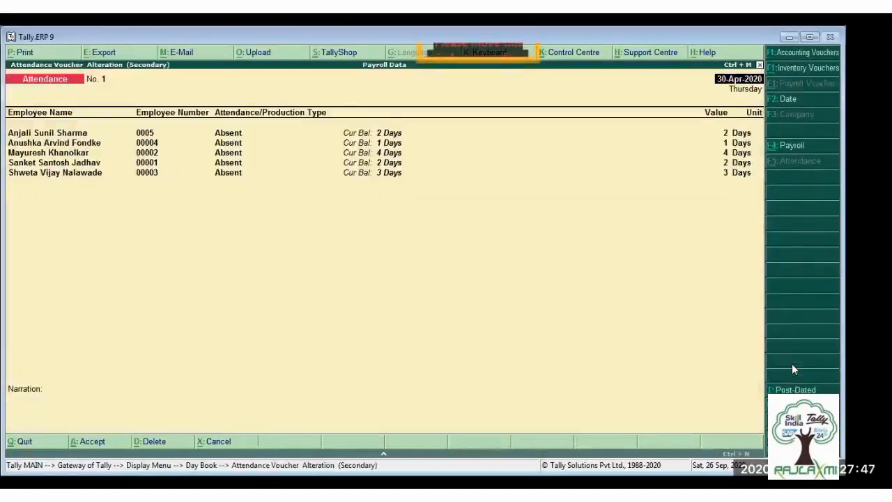
- Review the salary, PF contribution and ESI contribution payroll vouchers in turn from the Day Book, and return to the Gateway of Tally
key("Escape")
key("Down")
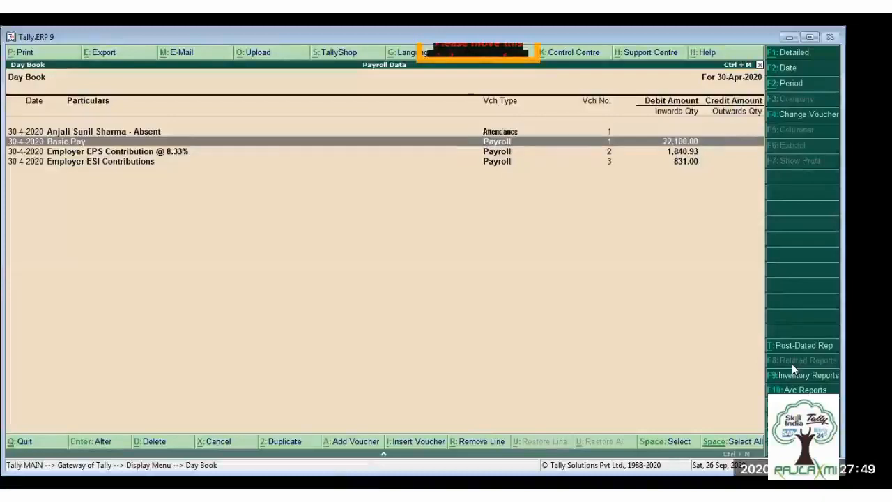
key("Return")
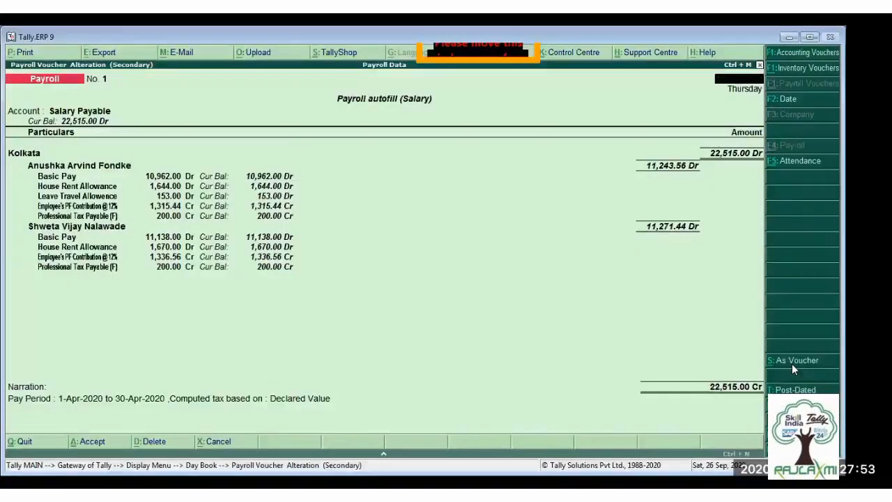
key("Escape")
key("Down")
key("Return")
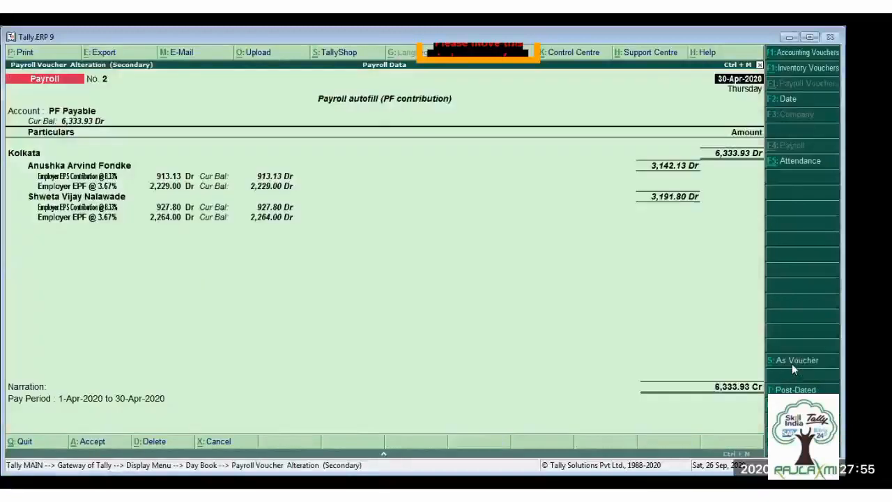
key("Escape")
key("Down")
key("Return")
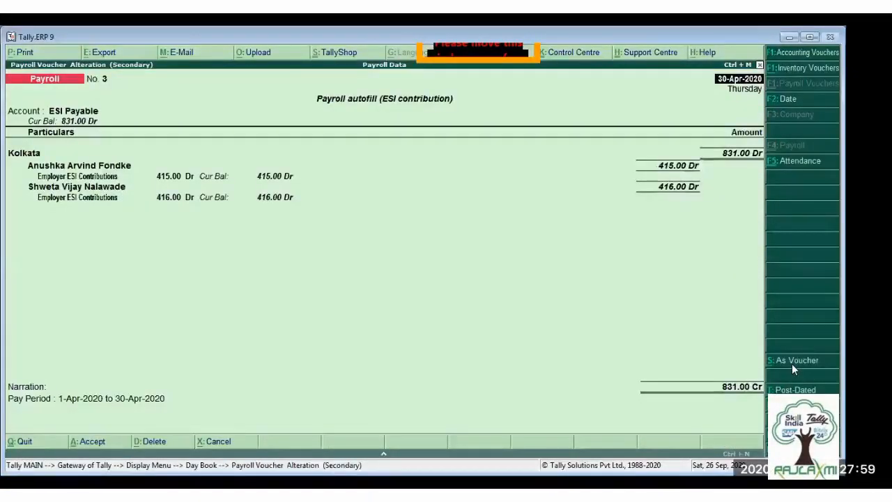
key("Escape")
key("Return")
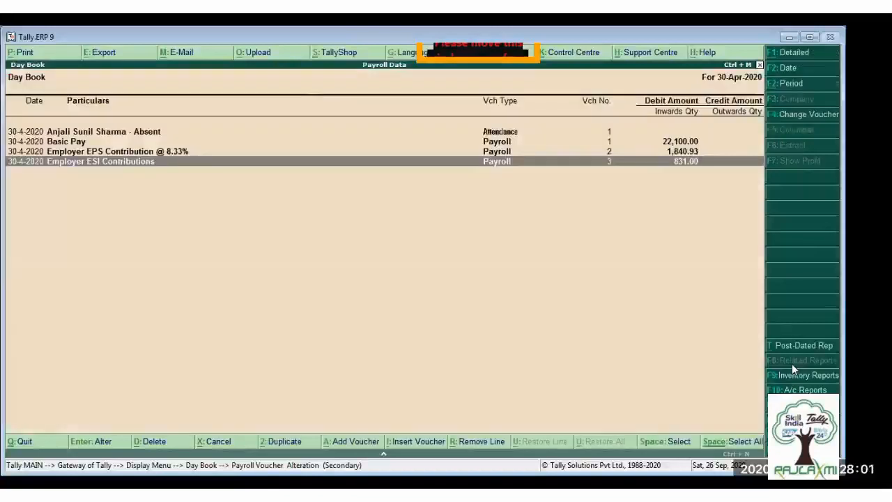
key("Escape")
key("Escape")
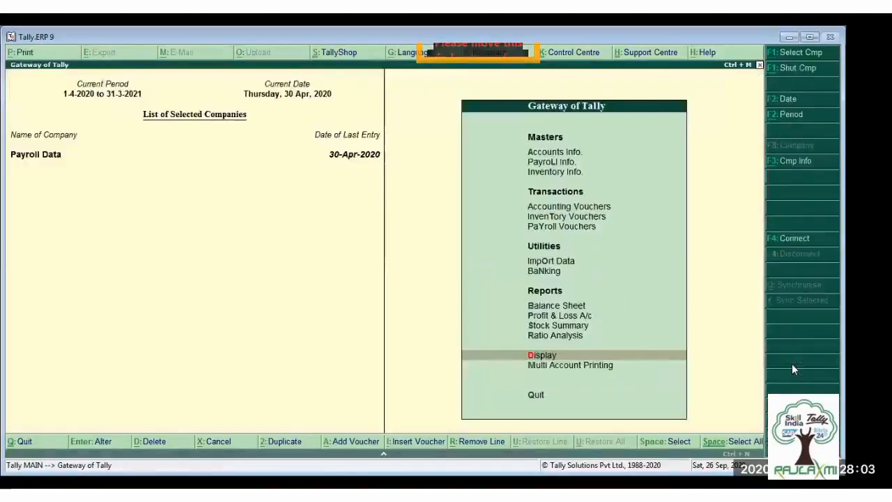
key("Return")
key("Down")
key("Down")
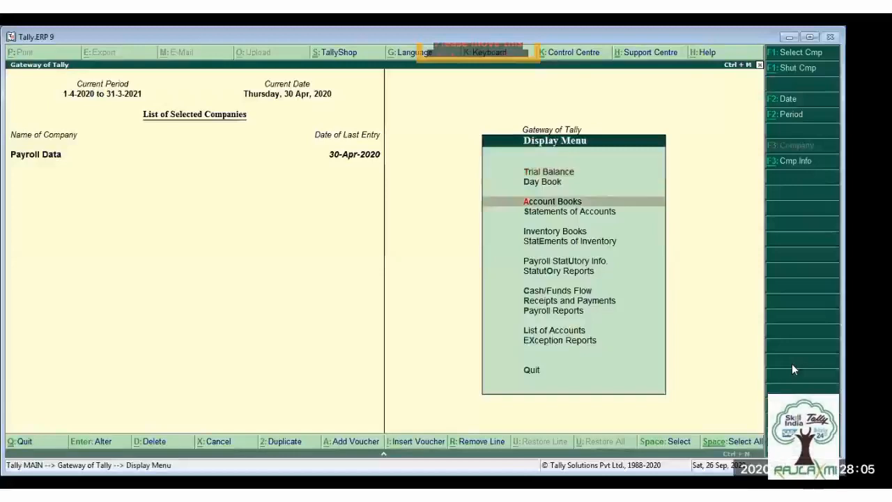
key("Down")
key("Down")
key("Down")
key("Down")
key("Down")
key("Escape")
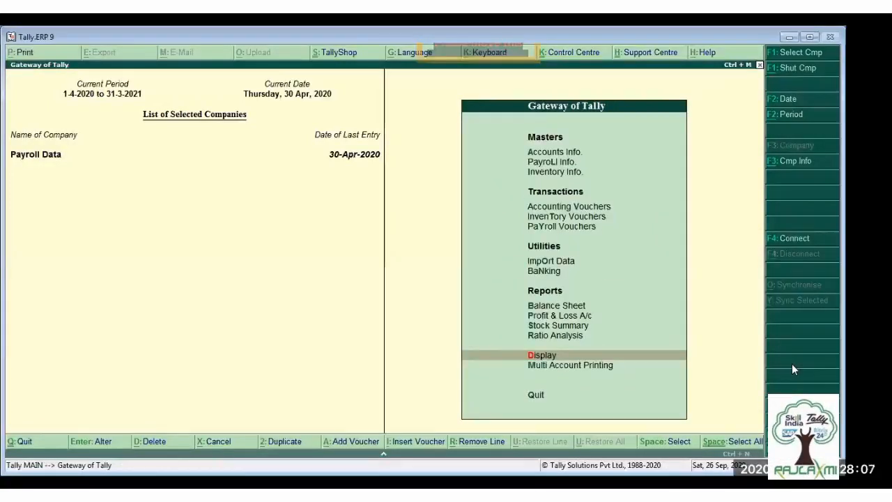
- Open the Statements of Payroll under the payroll reports
key("Return")
key("Down")
key("Down")
key("Down")
key("Down")
key("Down")
key("Down")
key("Down")
key("Down")
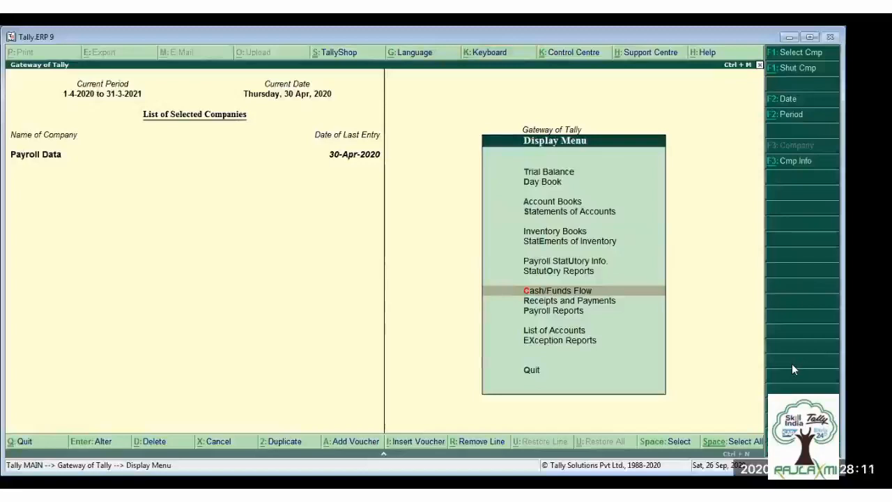
key("Down")
key("Down")
key("Return")
key("Return")
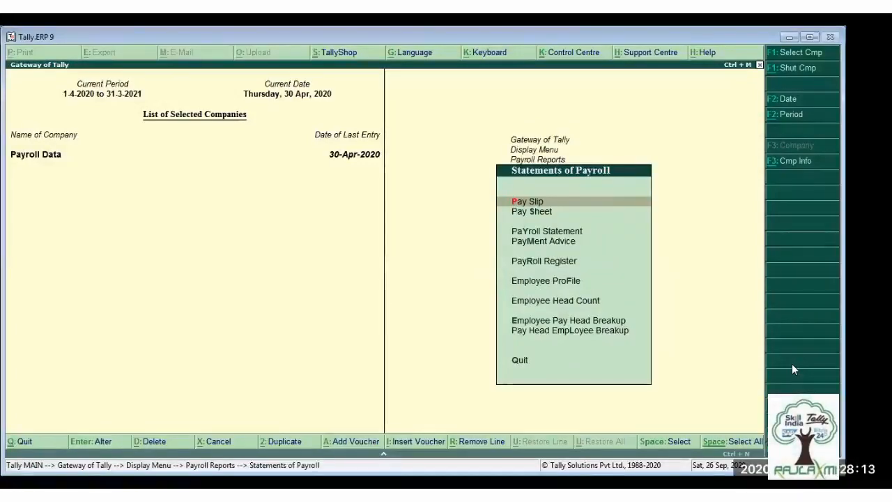
- Open the single pay slip of the first Kolkata Sales employee and check its configuration options
key("Return")
key("Return")
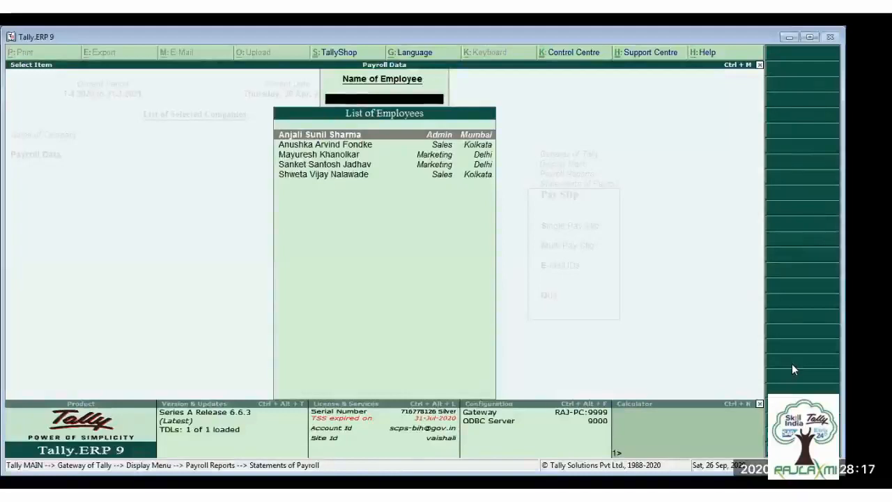
key("Down")
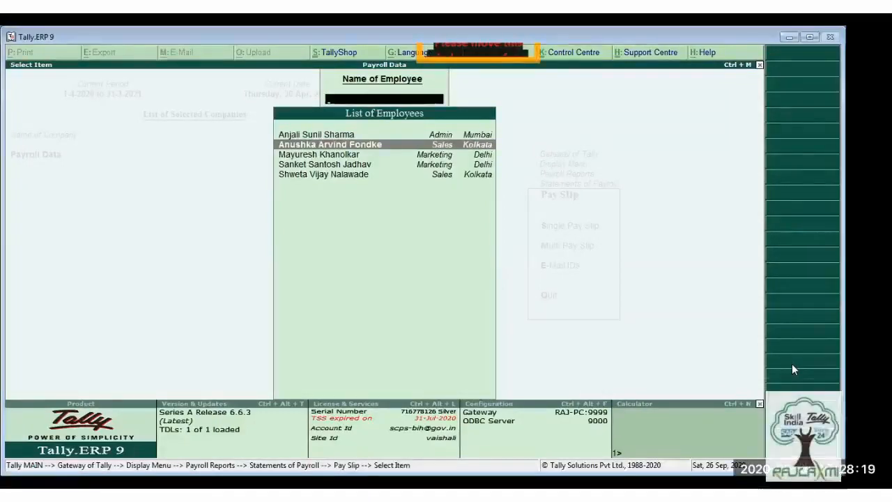
key("Return")
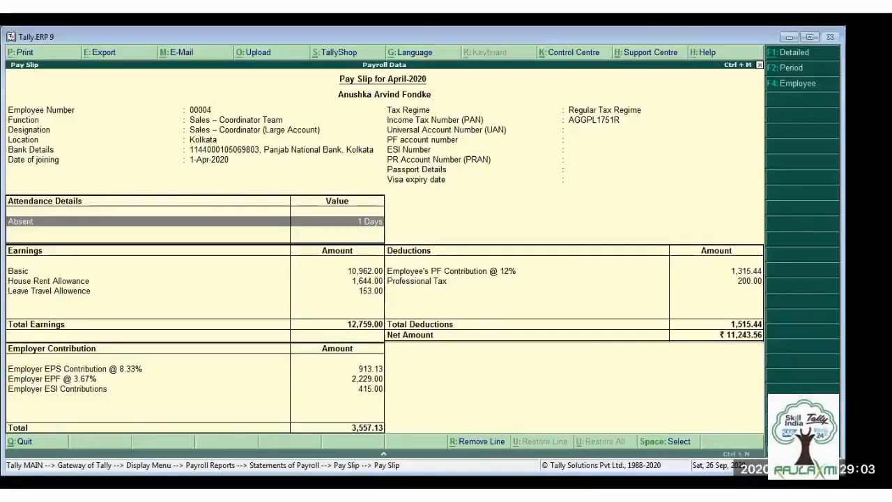
key("F12")
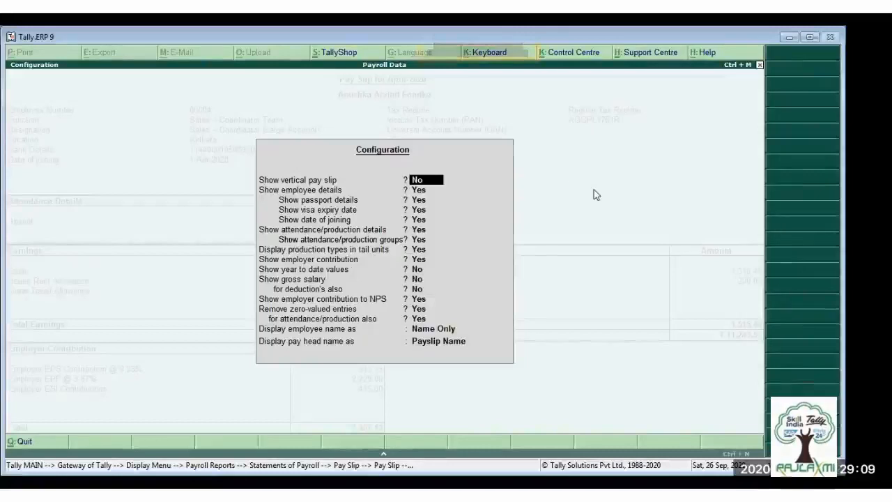
key("ctrl+a")
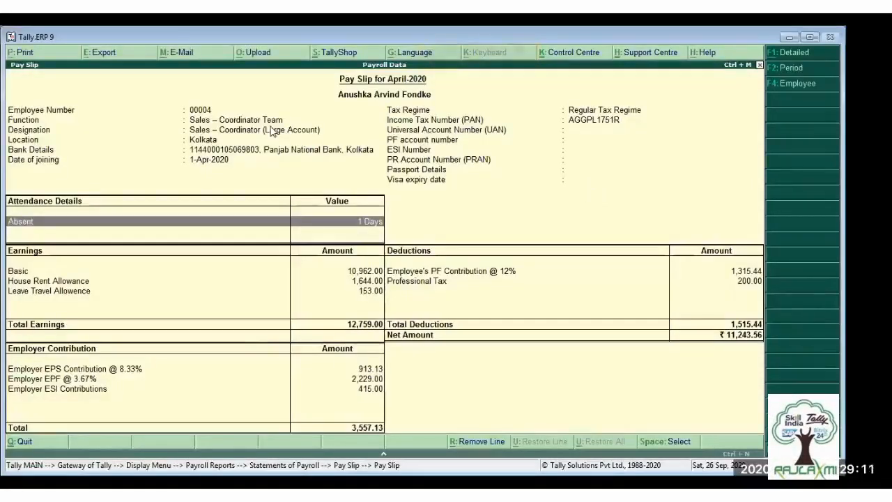
- Examine the print preview of the employee's pay slip and return to the Statements of Payroll
left_click(21, 55)
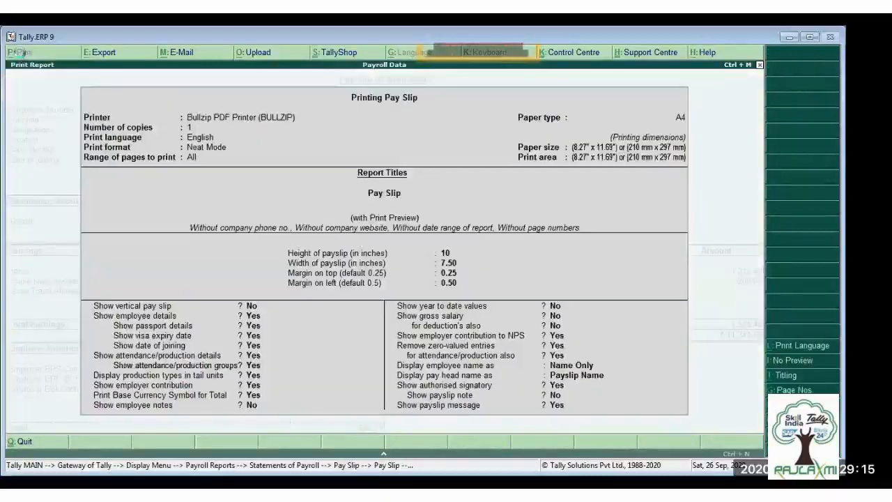
key("Return")
key("alt+z")
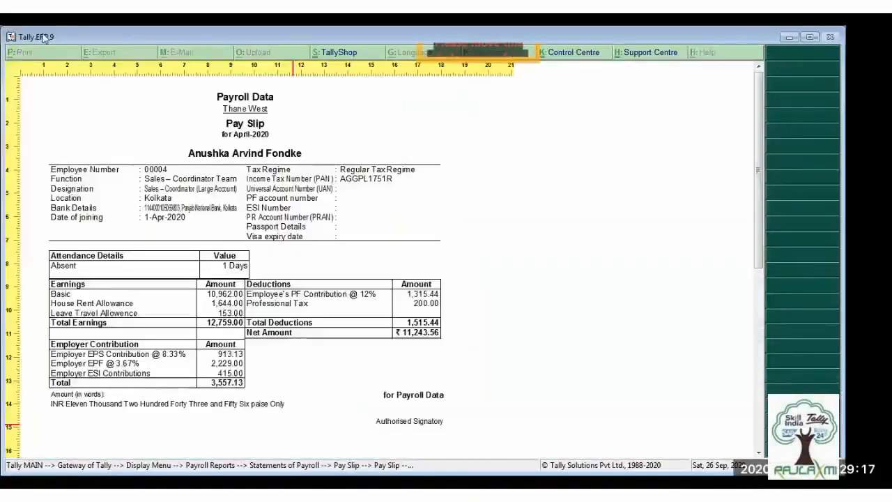
scroll(250, 122, "down", 5)
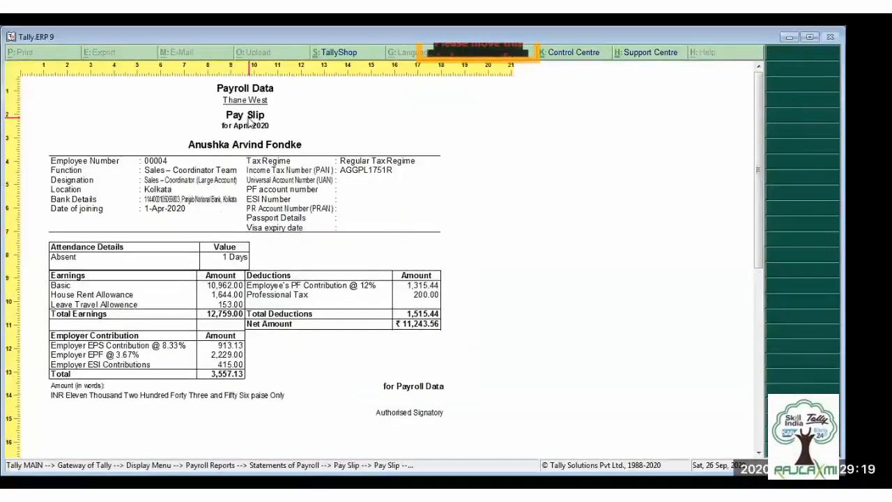
scroll(249, 123, "up", 5)
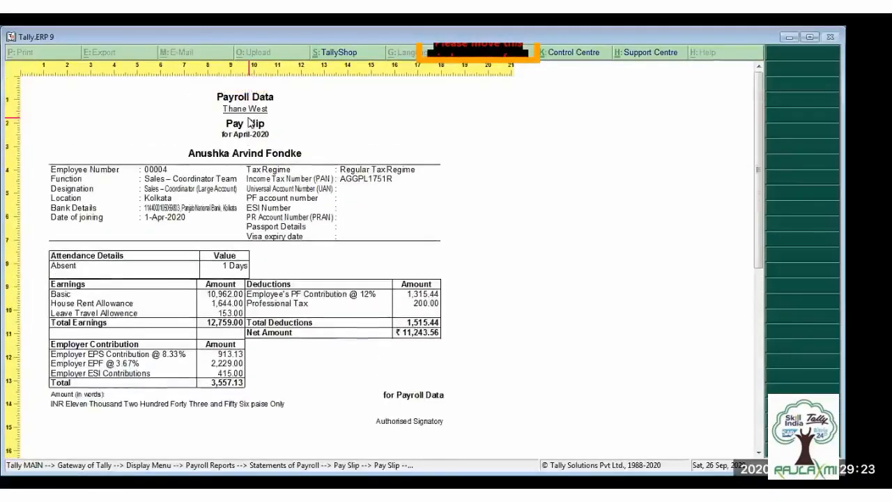
scroll(249, 122, "down", 1)
scroll(249, 123, "up", 1)
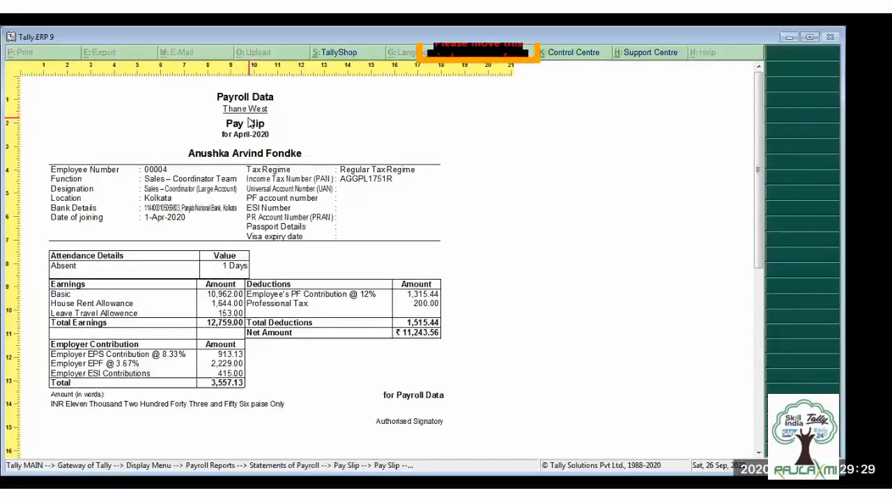
key("Escape")
key("Escape")
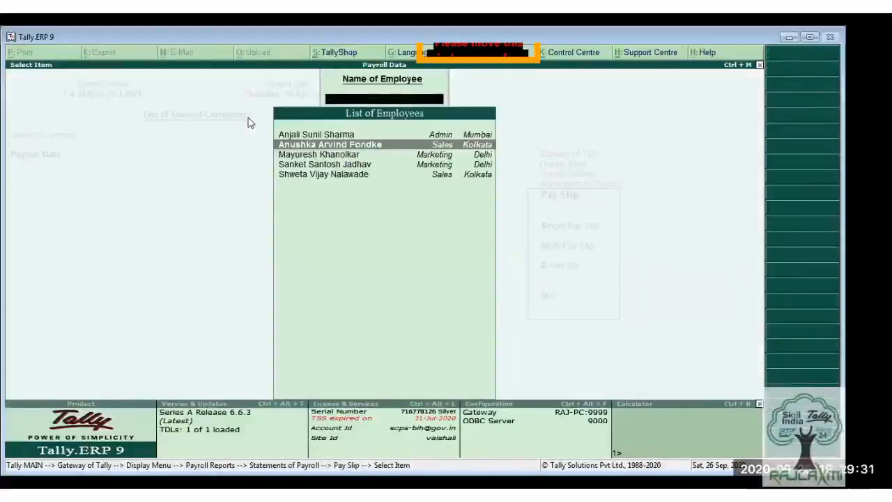
key("Escape")
key("Escape")
key("Return")
key("Down")
key("Down")
key("Up")
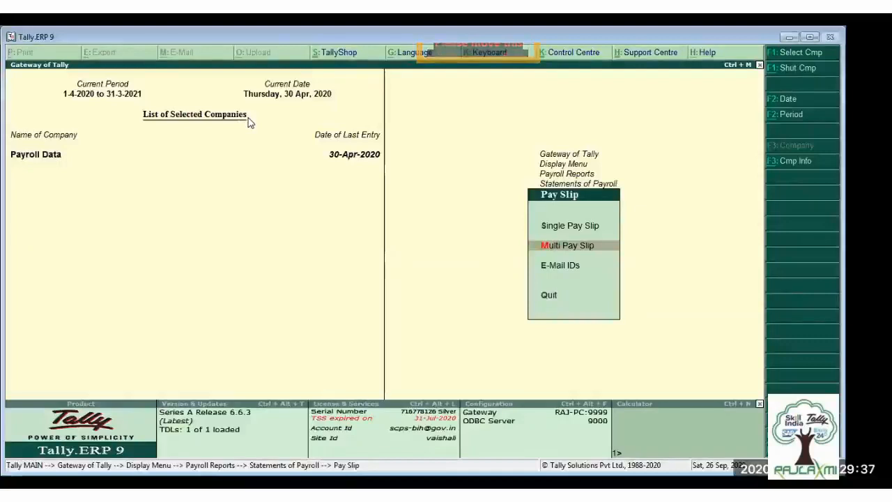
key("Down")
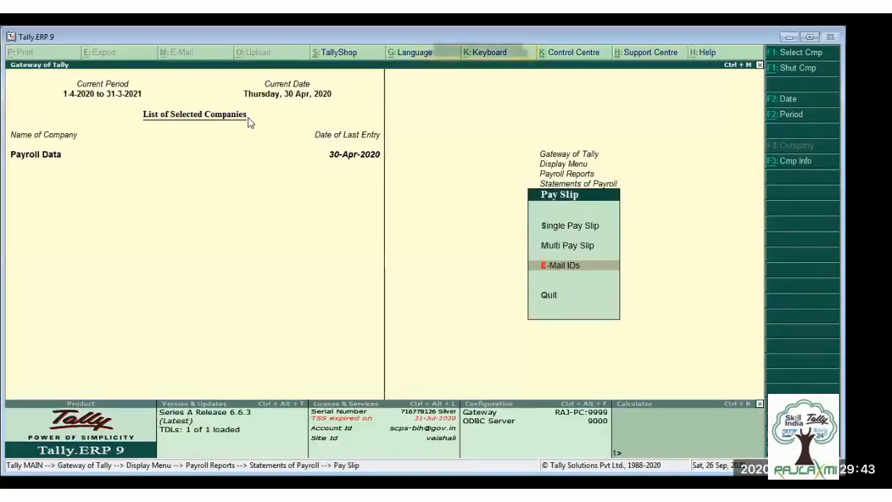
key("Escape")
- Open the Pay Sheet for the Kolkata employee category with All Items as the employee group
key("Down")
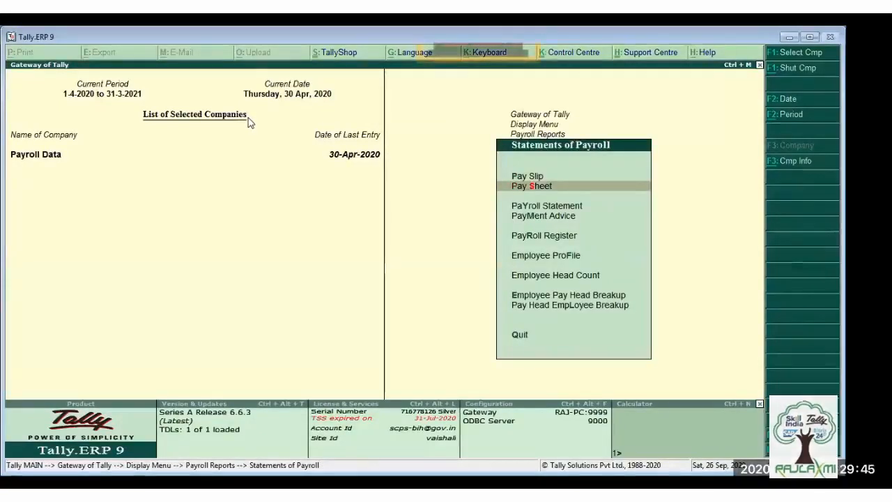
key("Return")
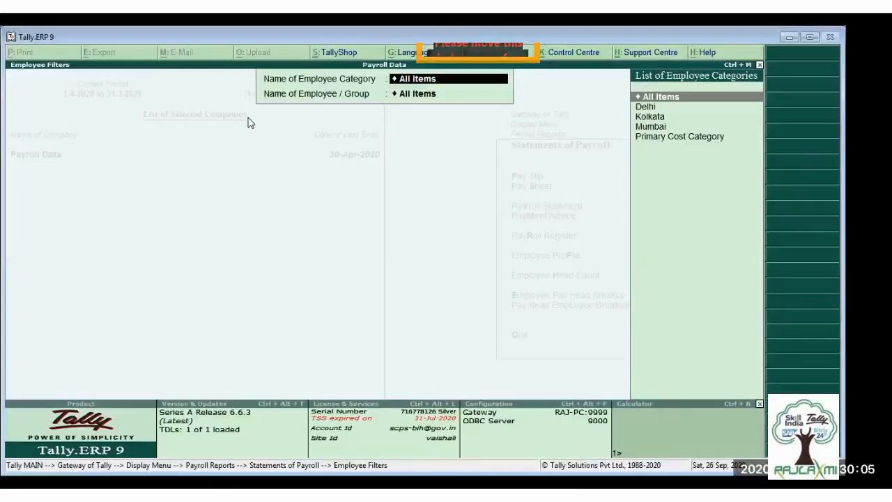
key("Down")
key("Down")
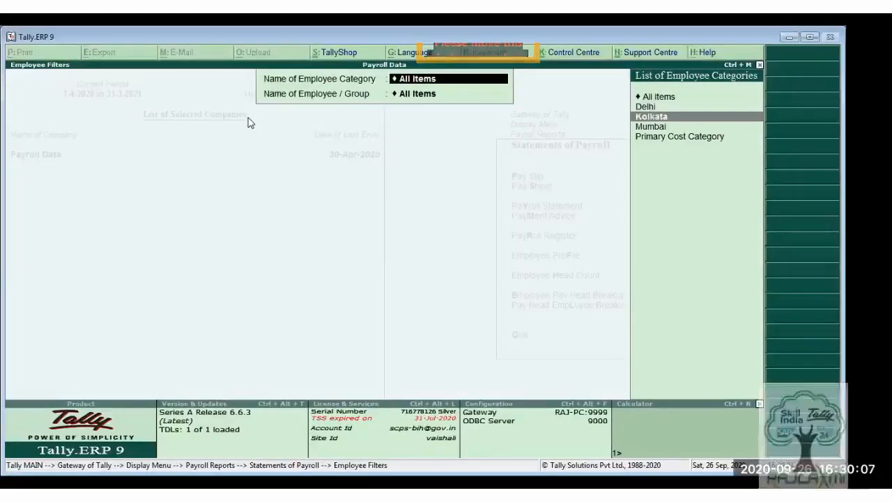
key("Return")
key("Return")
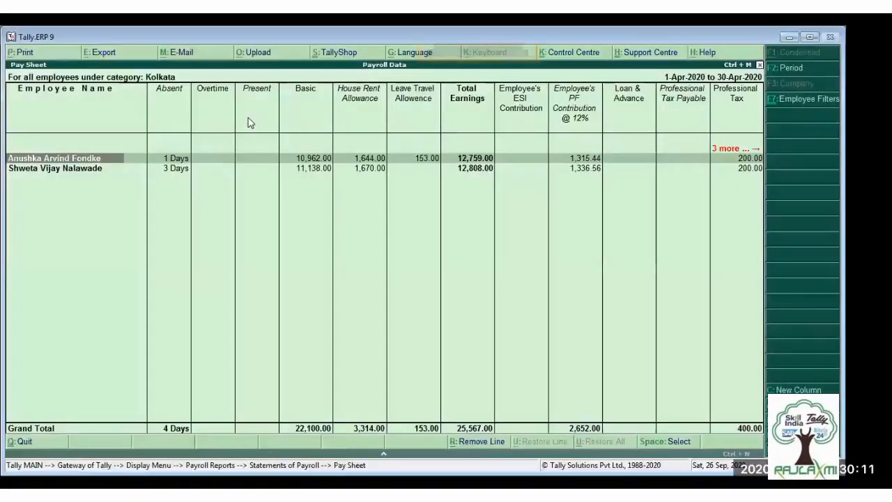
- Examine the Kolkata pay sheet's earnings and deduction columns across to Net Amount
key("Right")
key("Right")
key("Right")
key("Right")
key("Right")
key("Right")
key("Right")
key("Right")
key("Right")
key("Right")
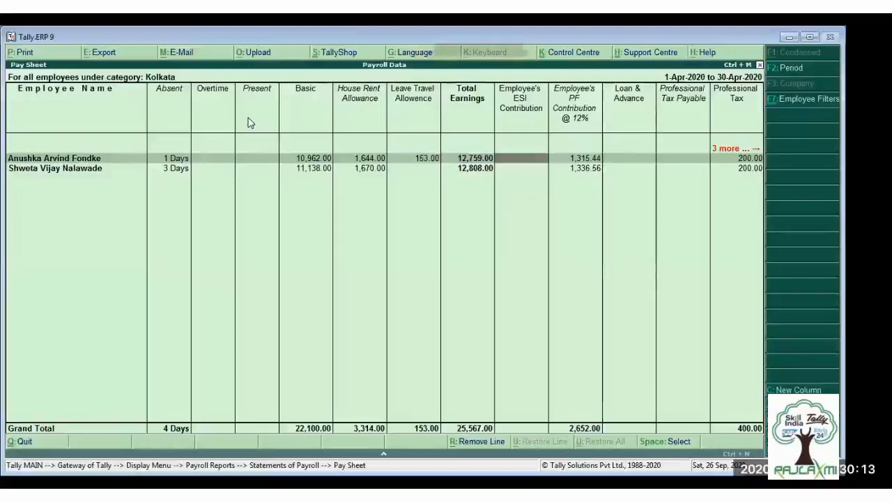
key("Right")
key("Right")
key("Right")
key("Right")
key("Right")
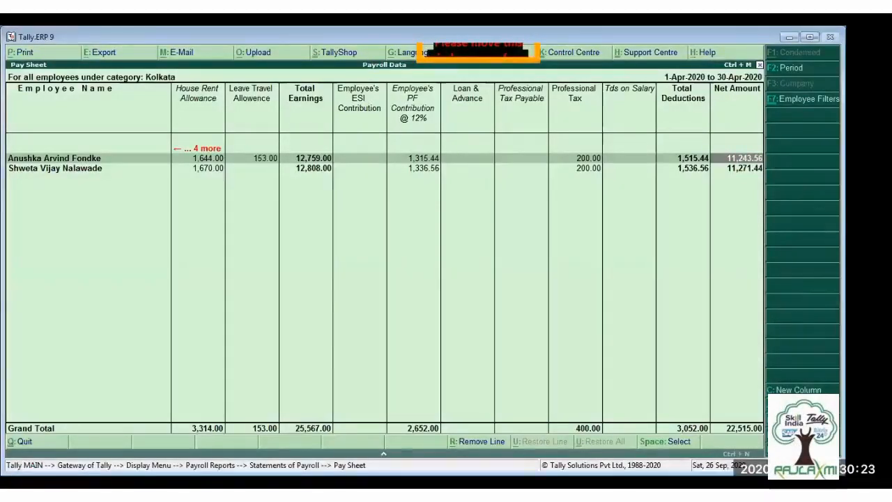
- Configure the pay sheet to show Employee Number, Bank Details, PAN, Aadhaar Number, UAN, PF Account Number, ESI Number and Designation
key("F12")
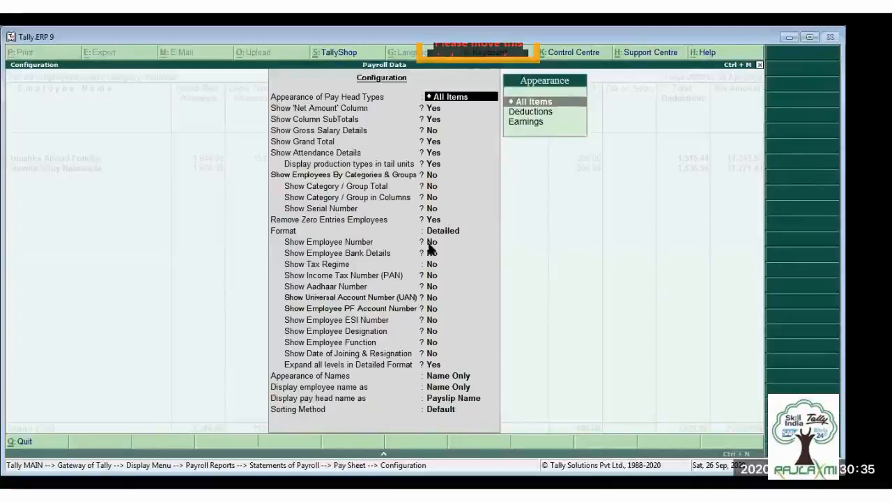
key("Return")
key("Return")
key("Return")
key("Return")
key("Return")
key("Return")
key("Return")
key("Return")
key("Return")
key("Return")
key("Return")
key("Return")
key("Return")
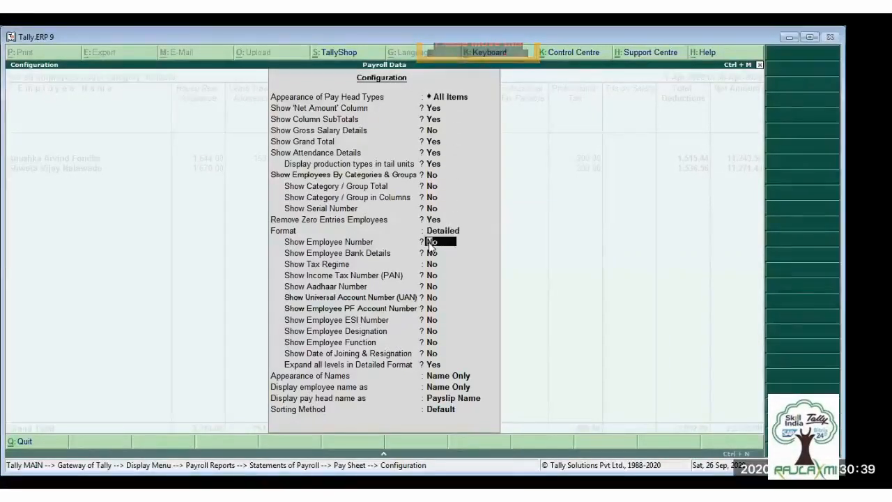
key("y")
key("y")
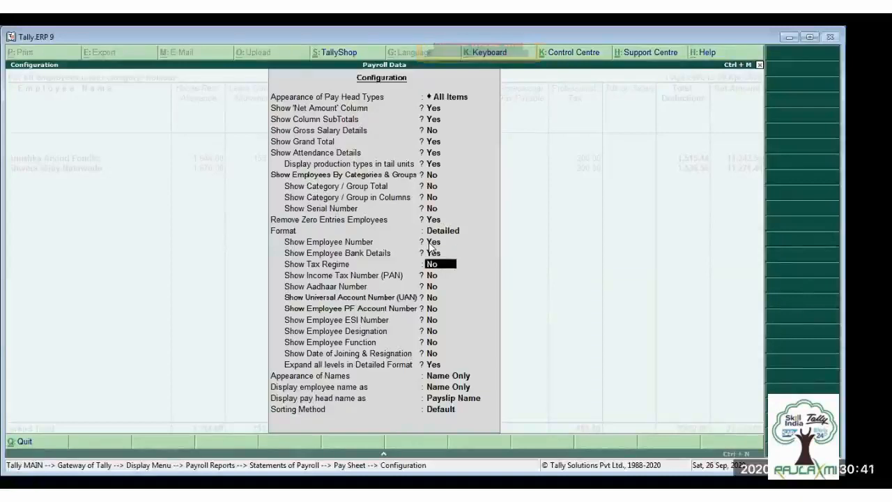
key("Return")
key("y")
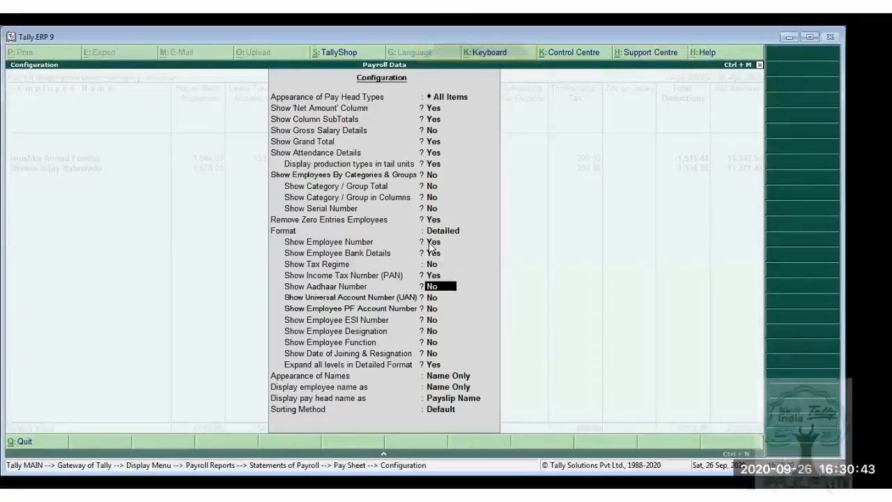
key("y")
key("y")
key("y")
key("y")
key("y")
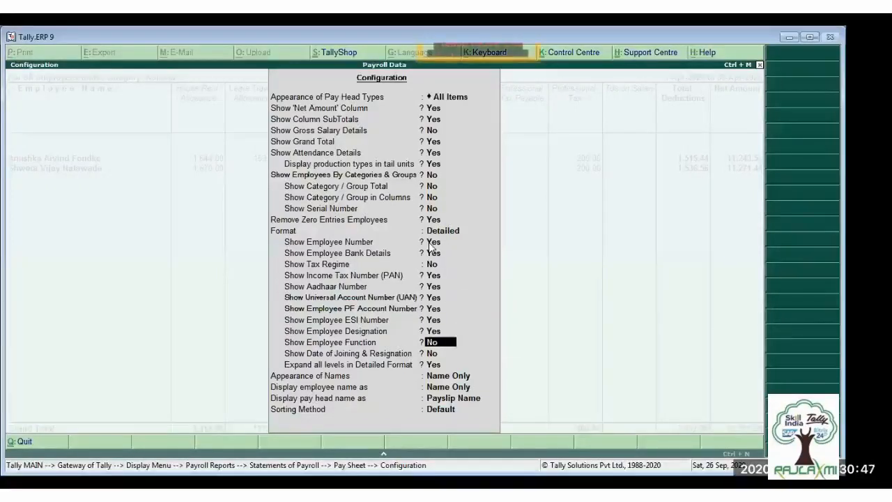
key("ctrl+a")
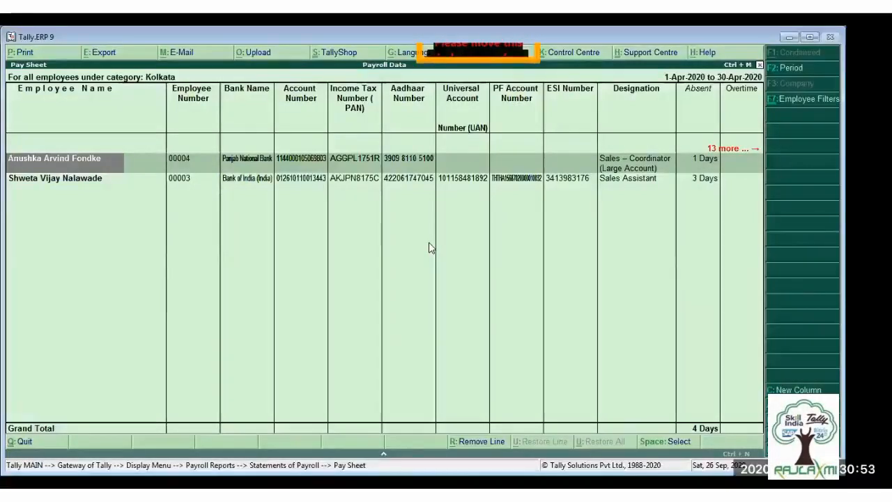
- Examine the employee detail columns of the Kolkata pay sheet, from Employee Number and bank details across to Designation
key("Right")
key("Right")
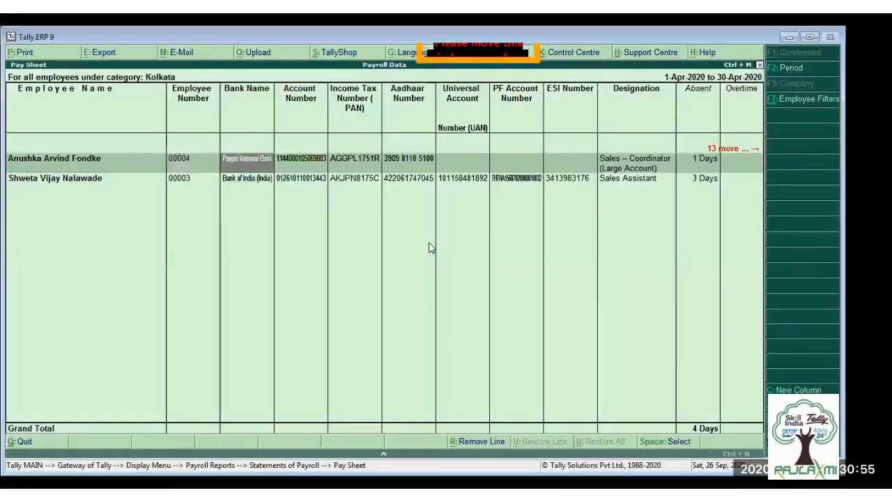
key("Right")
key("Right")
key("Right")
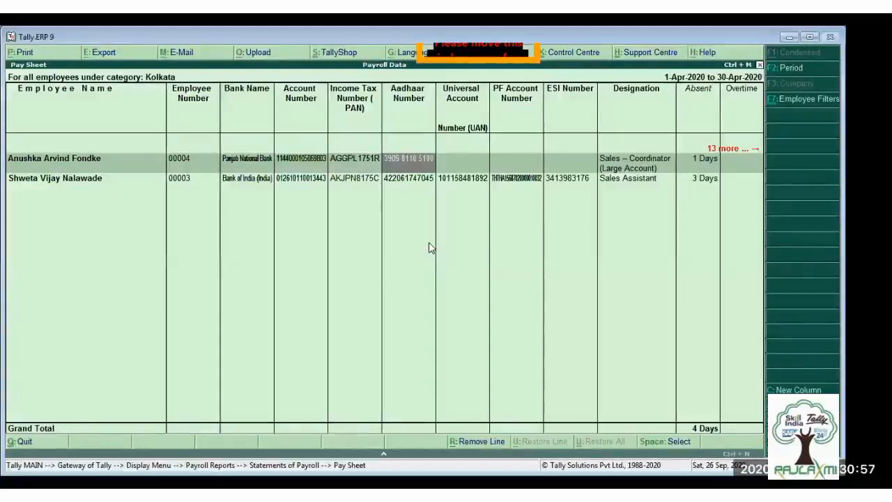
key("Right")
key("Right")
key("Right")
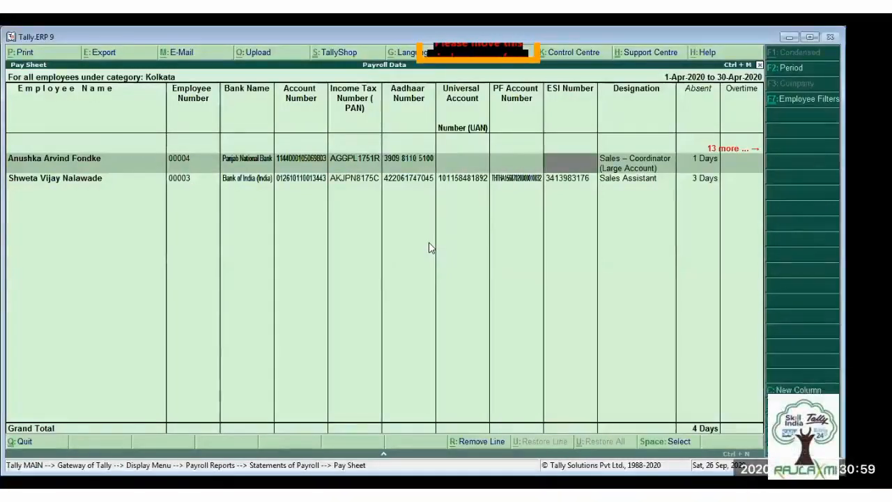
key("Right")
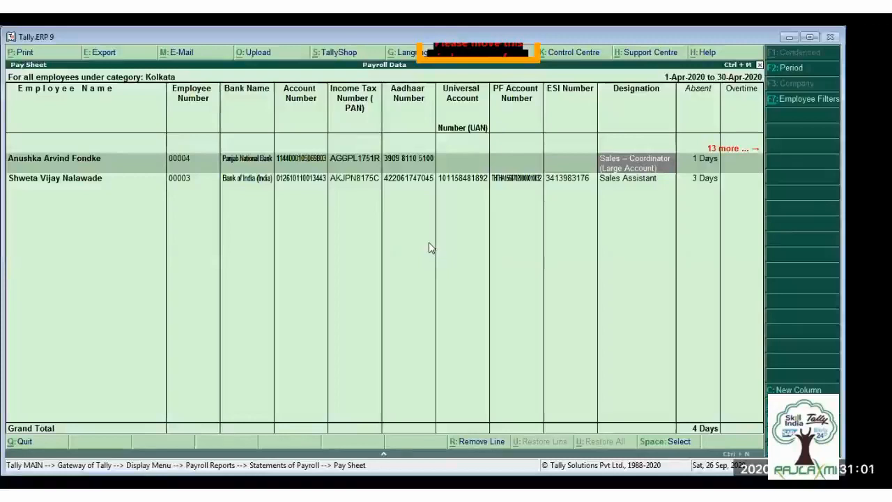
- Examine the pay sheet's attendance, earnings and deduction columns from Absent across to Net Amount
key("Right")
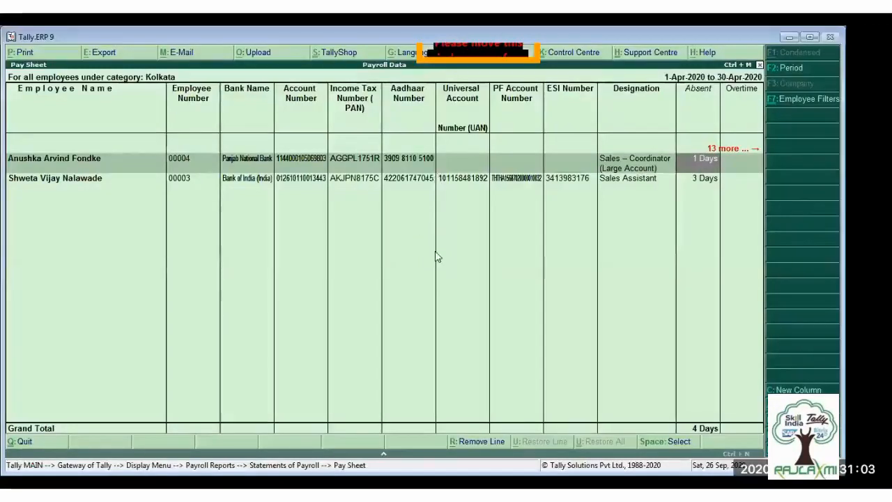
key("Right")
key("Right")
key("Right")
key("Right")
key("Right")
key("Right")
key("Right")
key("Right")
key("Right")
key("Right")
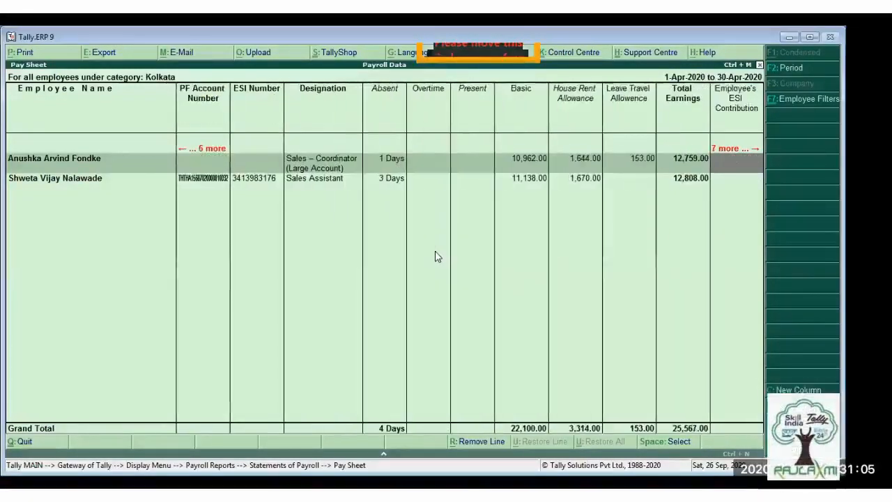
key("Right")
key("Right")
key("Right")
key("Right")
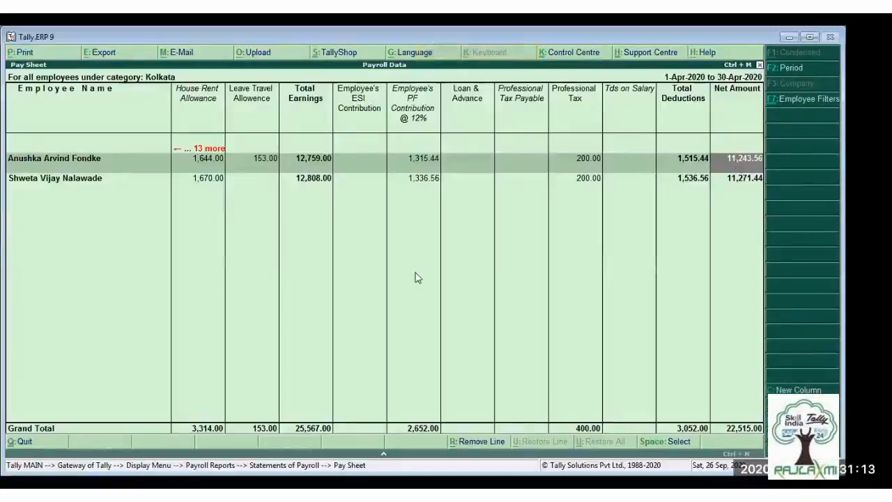
- Close the Pay Sheet, look over the remaining Statements of Payroll reports down to Employee Profile, and return to Payroll Reports
key("F7")
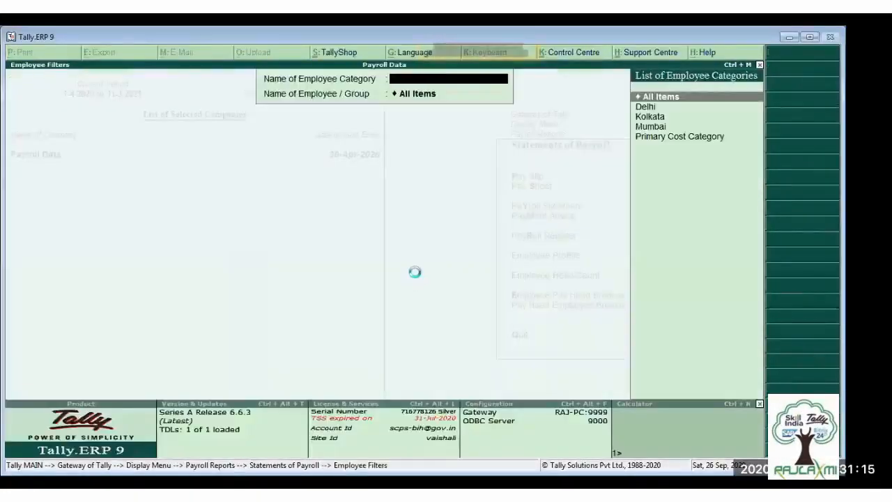
key("Escape")
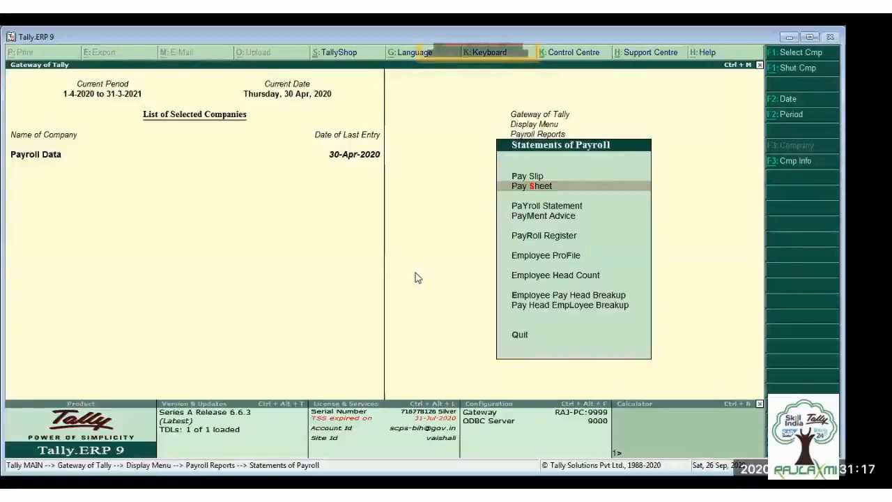
key("Down")
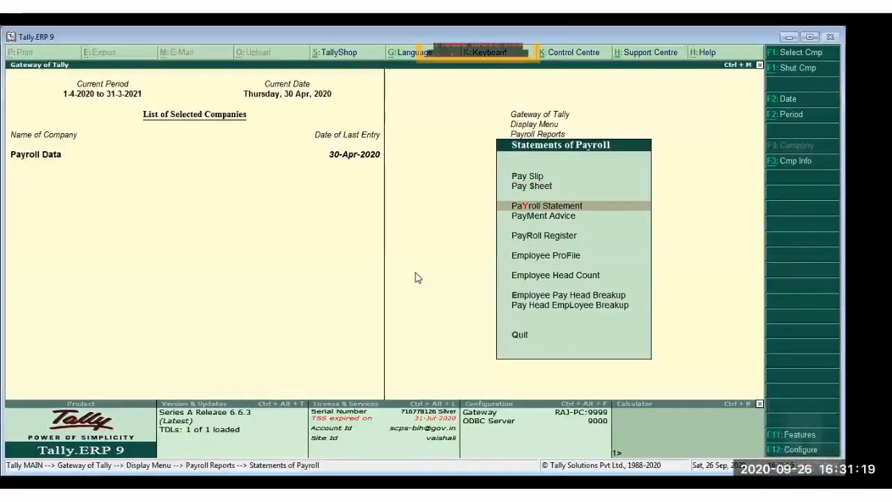
key("Down")
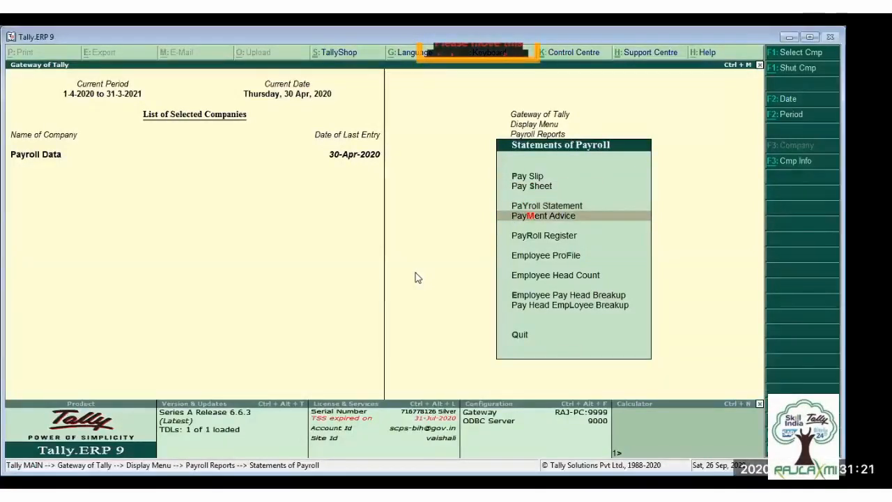
key("Down")
key("Down")
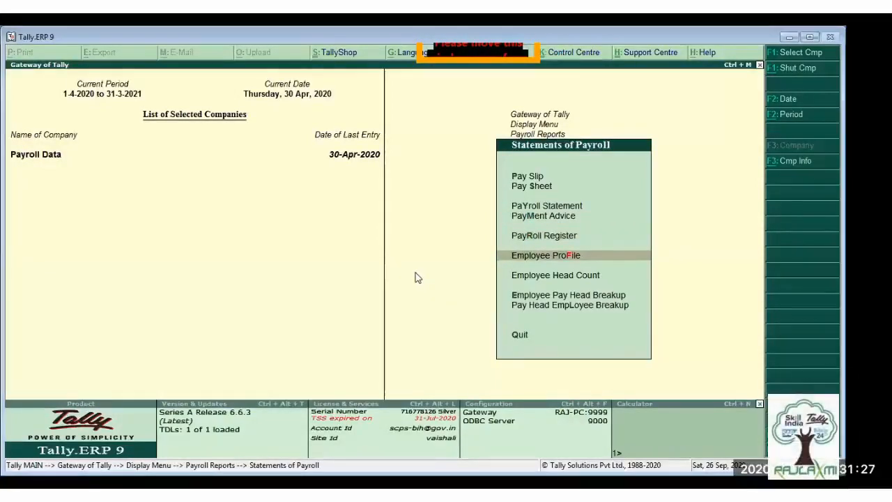
key("Escape")
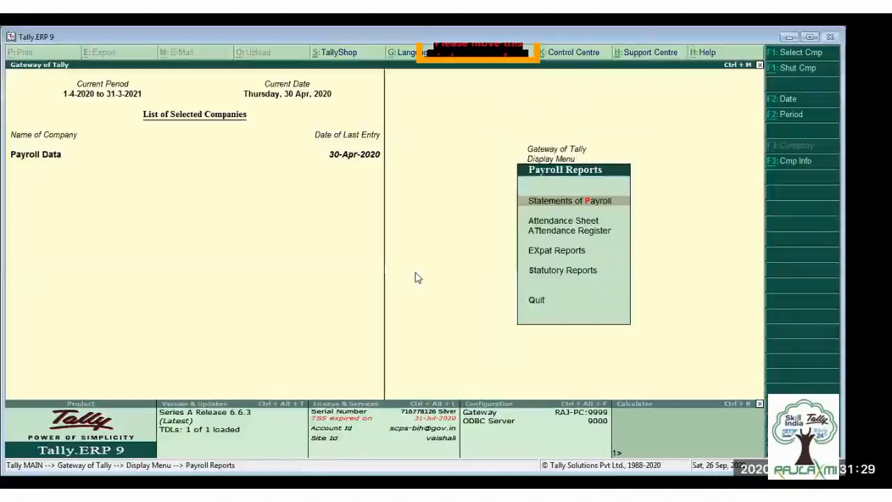
- View the Summary under the payroll Statutory Reports and return to the list of statutory reports
key("Down")
key("Down")
key("Down")
key("Down")
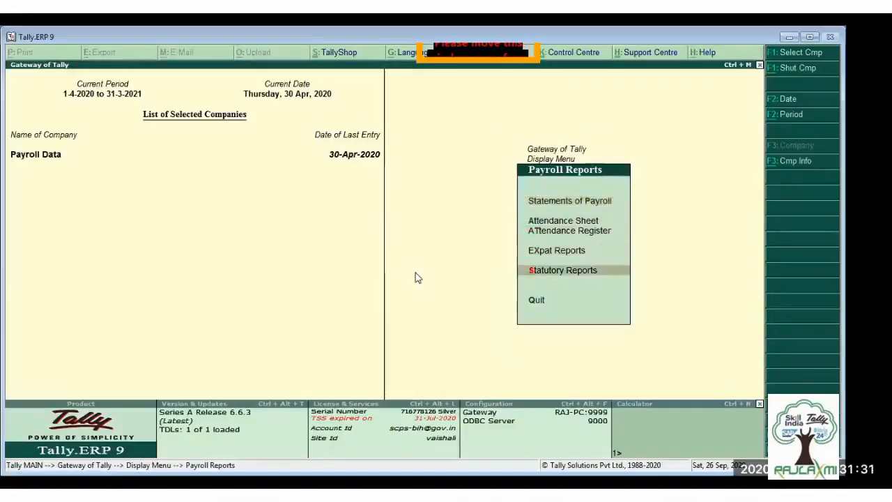
key("Return")
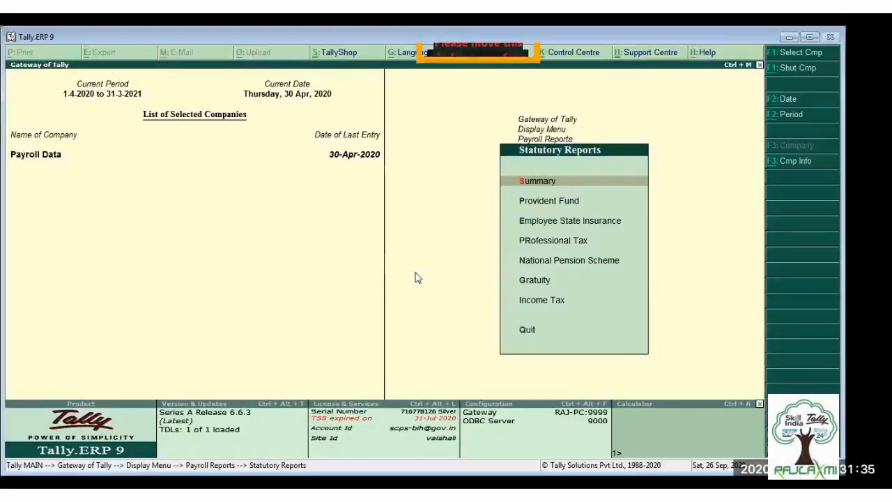
key("Return")
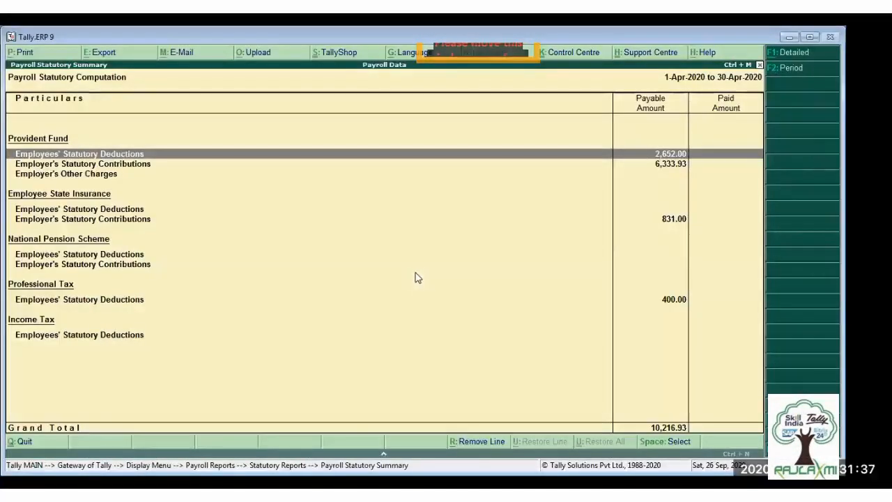
key("Escape")
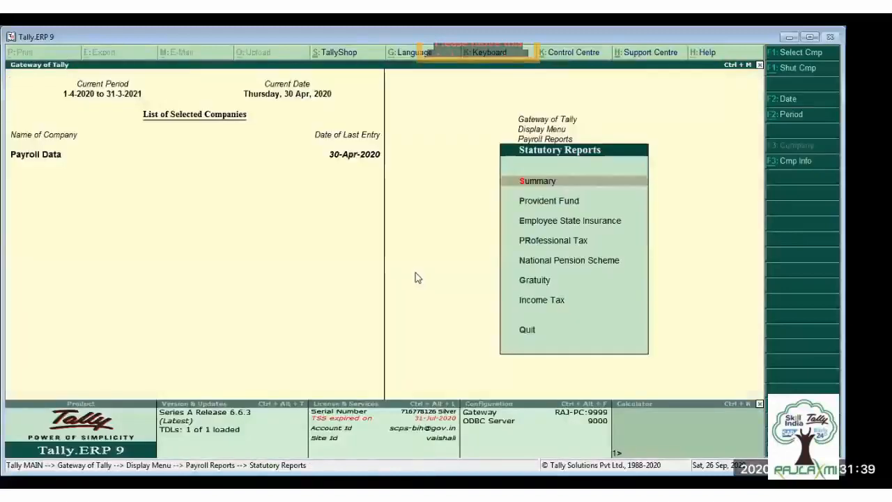
- Review the forms and returns available under the Provident Fund and Employee State Insurance statutory reports
key("Down")
key("Return")
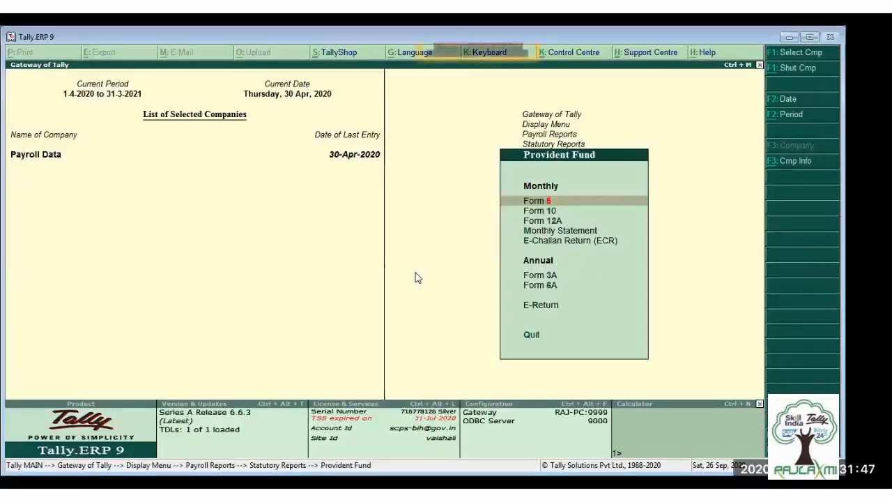
key("Escape")
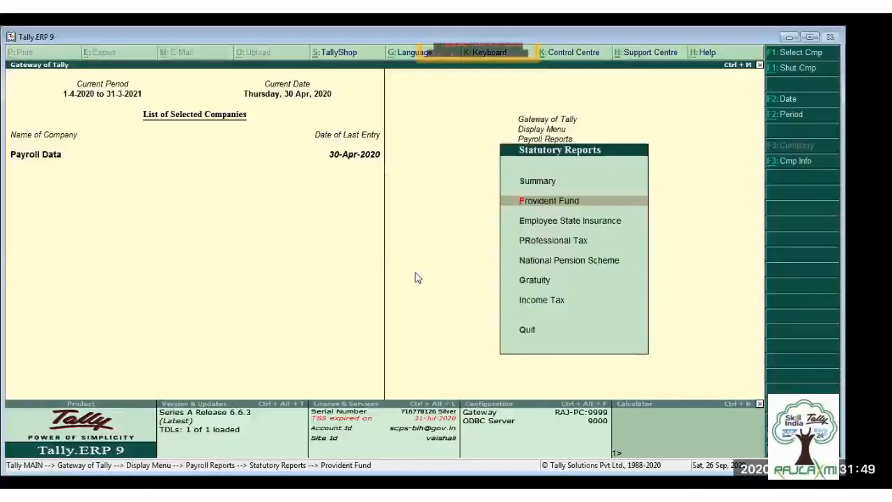
key("Down")
key("Return")
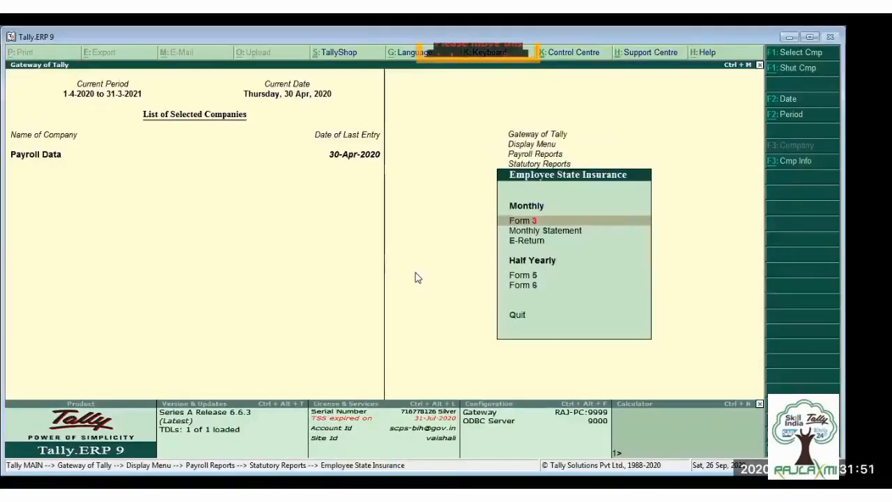
key("Escape")
- Review the reports available under Professional Tax and National Pension Scheme, and return to Statutory Reports
key("Down")
key("Return")
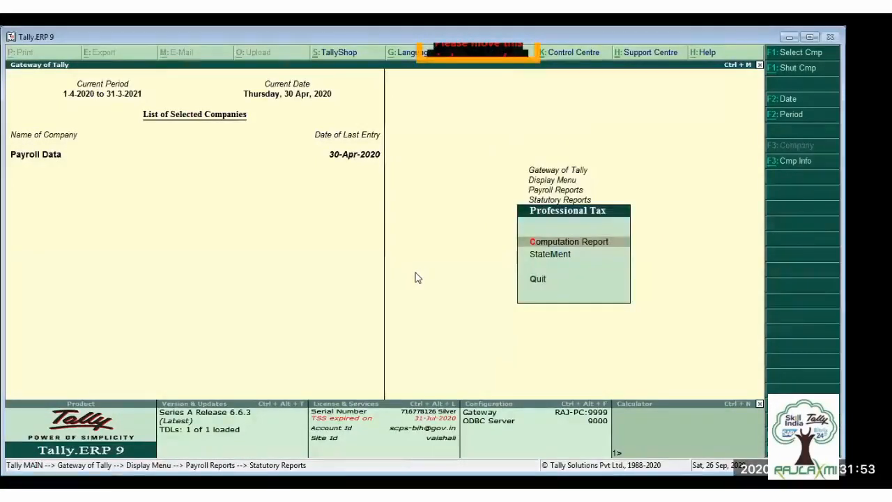
key("Escape")
key("Down")
key("Return")
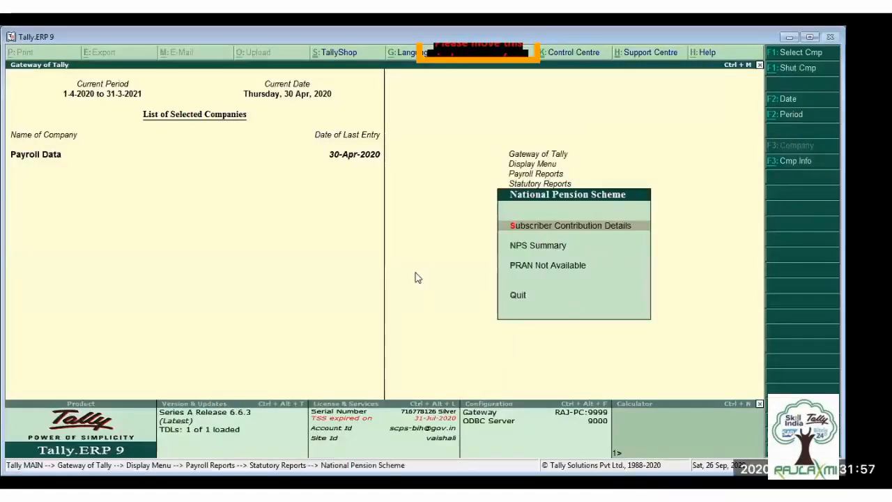
key("Escape")
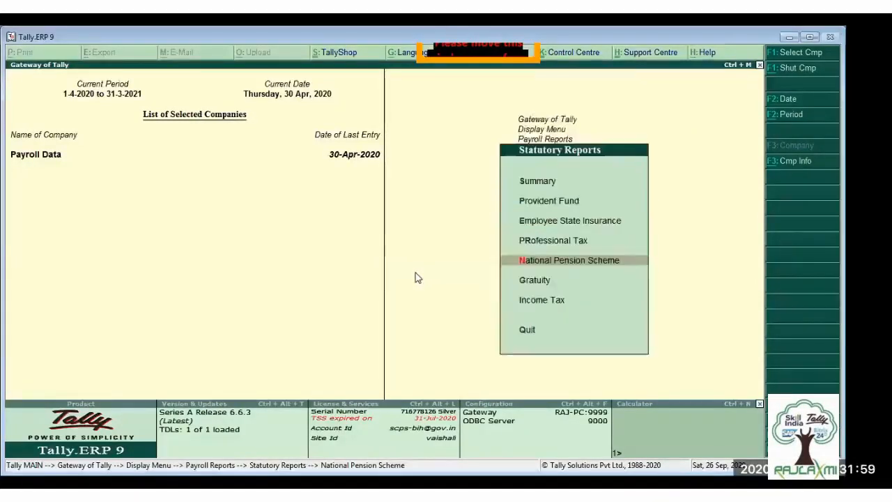
- Leave the payroll reports, briefly view the Display Menu, and return to the Gateway of Tally
key("Escape")
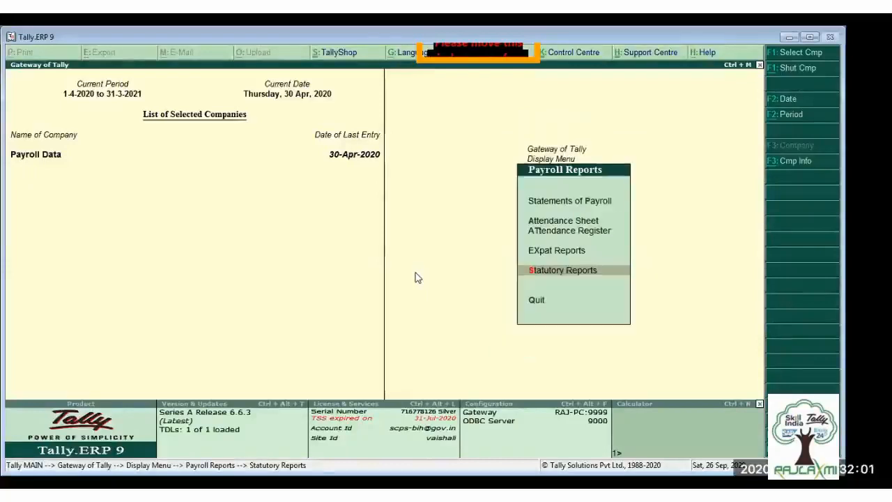
key("Escape")
key("Escape")
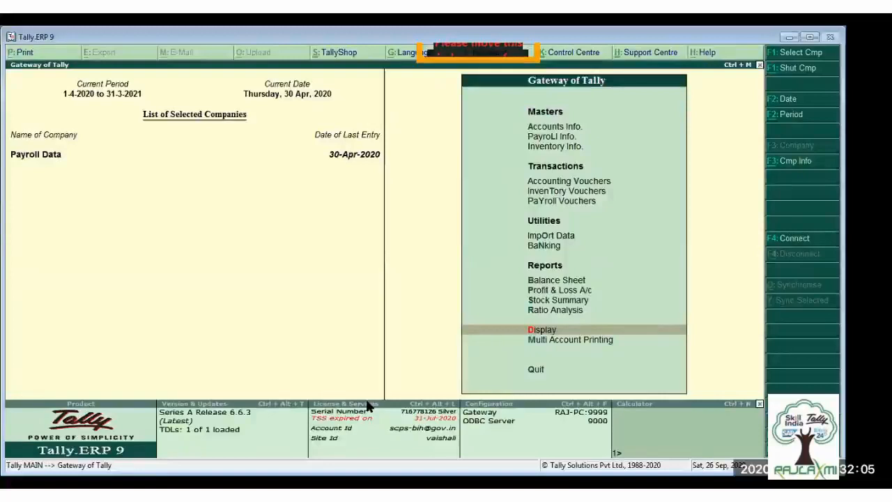
key("Return")
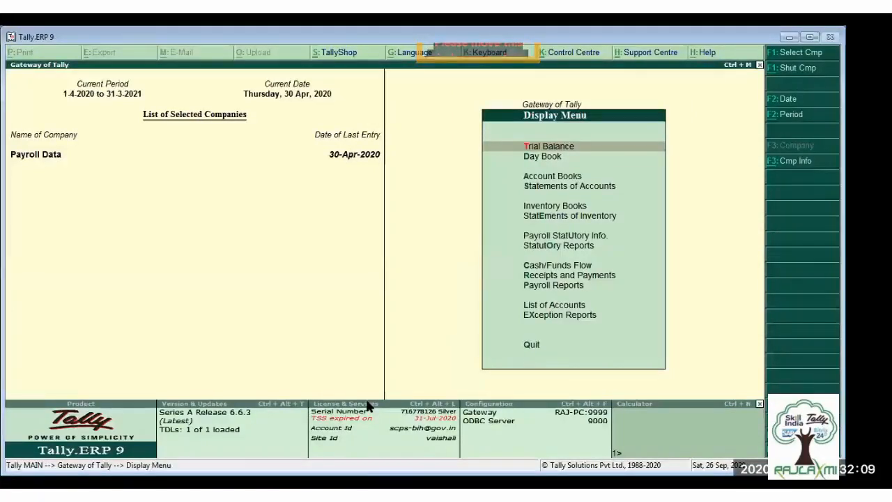
key("Escape")
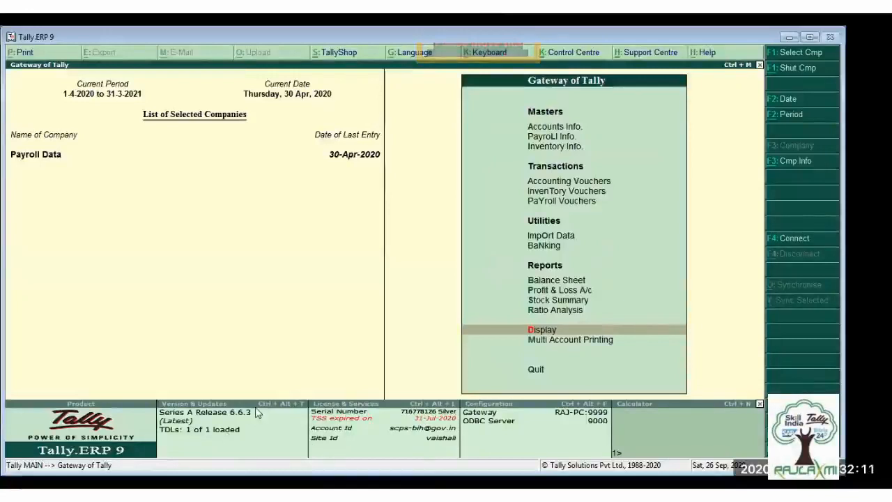